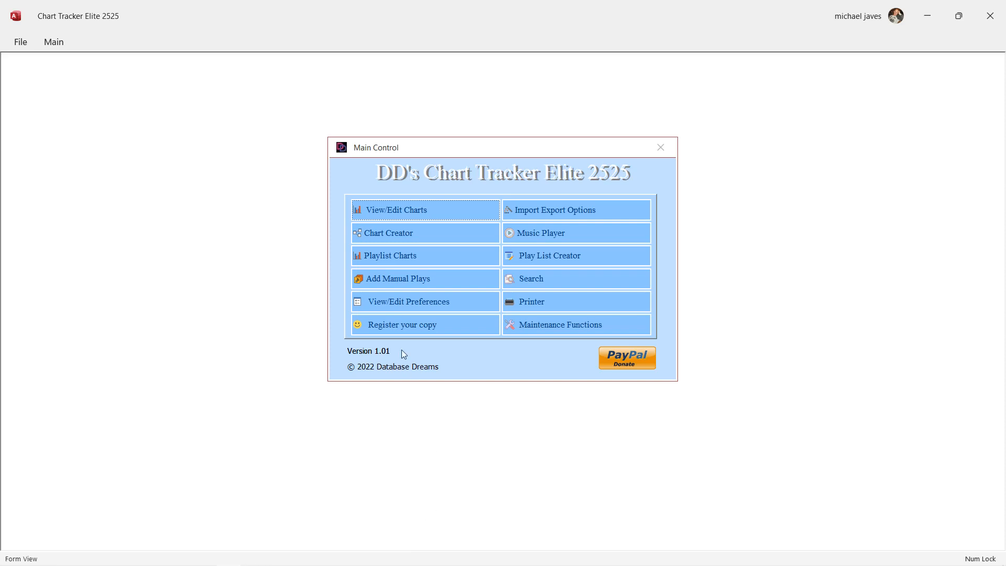
Open the Official UK End Of Year Albums Chart for the week ending 31 December 1995 from the chart todos.
left_click(401, 214)
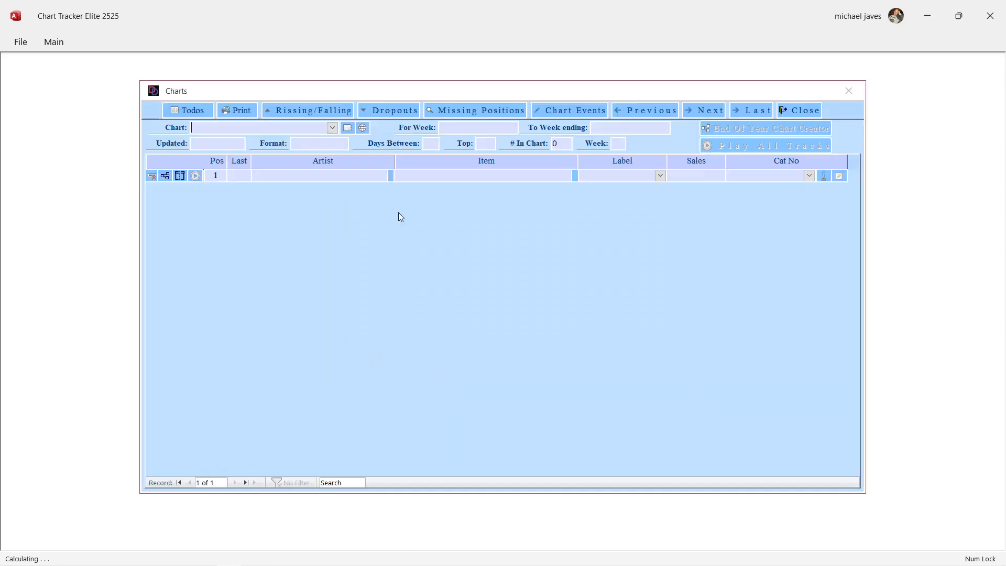
left_click(174, 112)
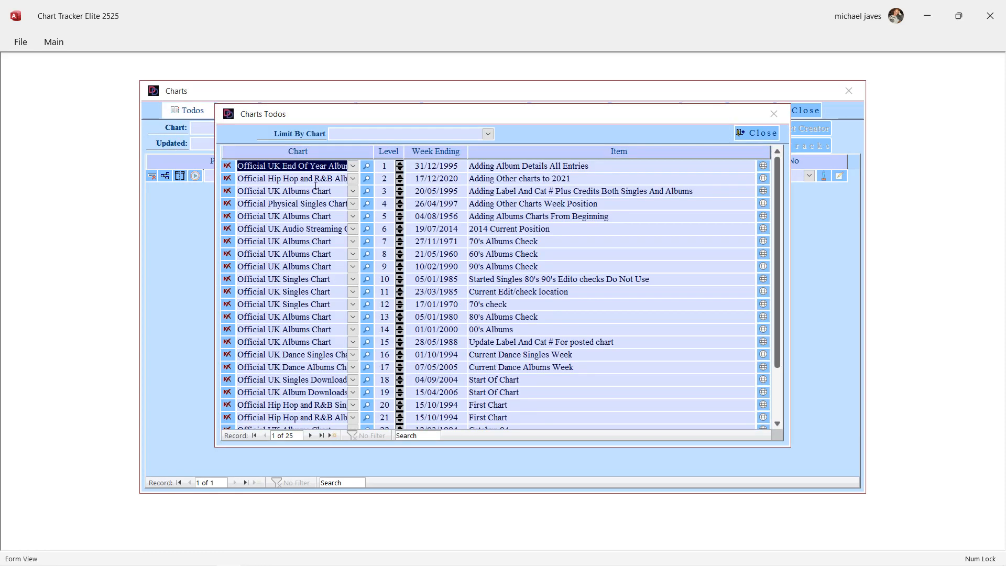
left_click(368, 165)
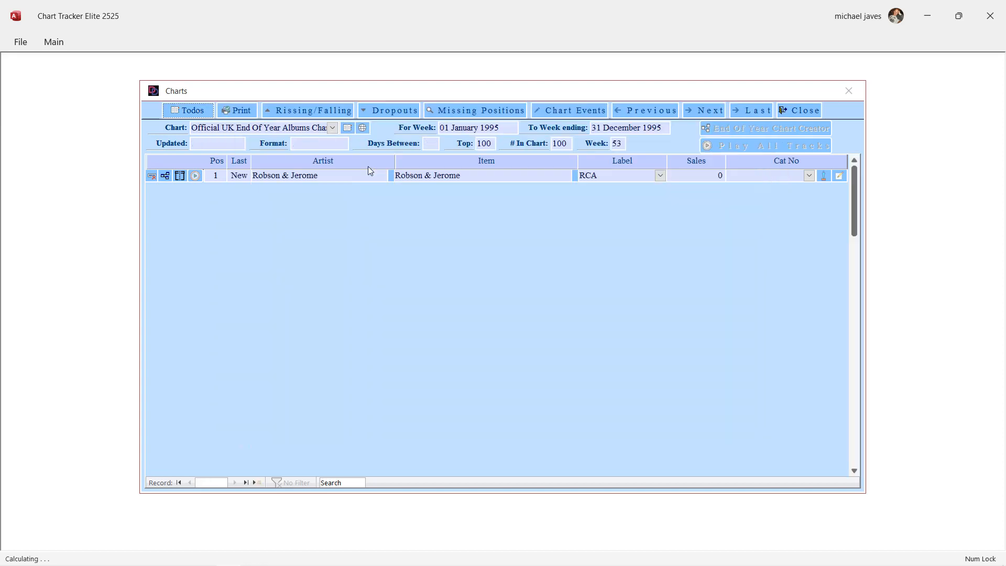
Find TLC's CrazySexyCool at position 33 of the chart and open the artist's recordings.
scroll(333, 253, "down", 6)
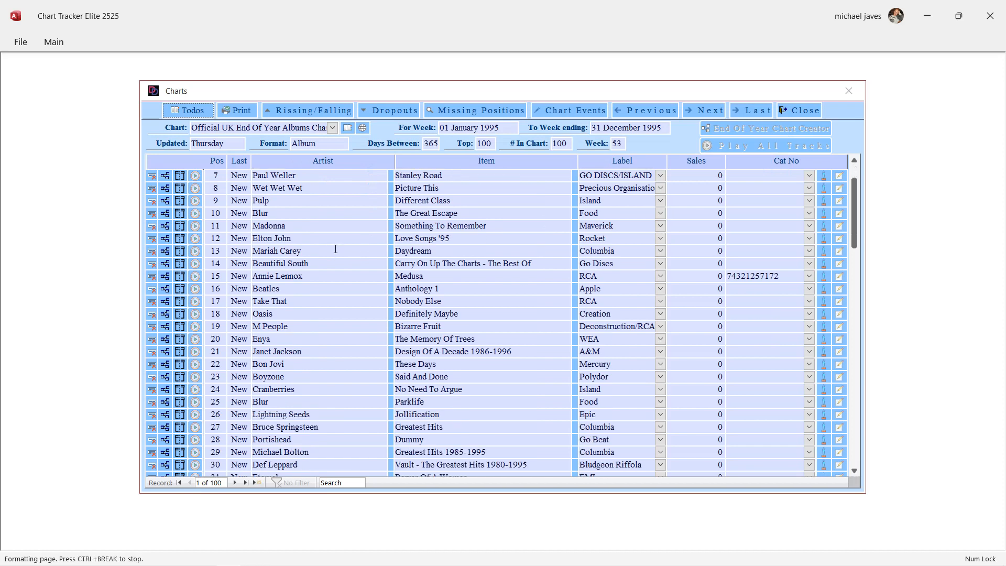
scroll(336, 248, "down", 3)
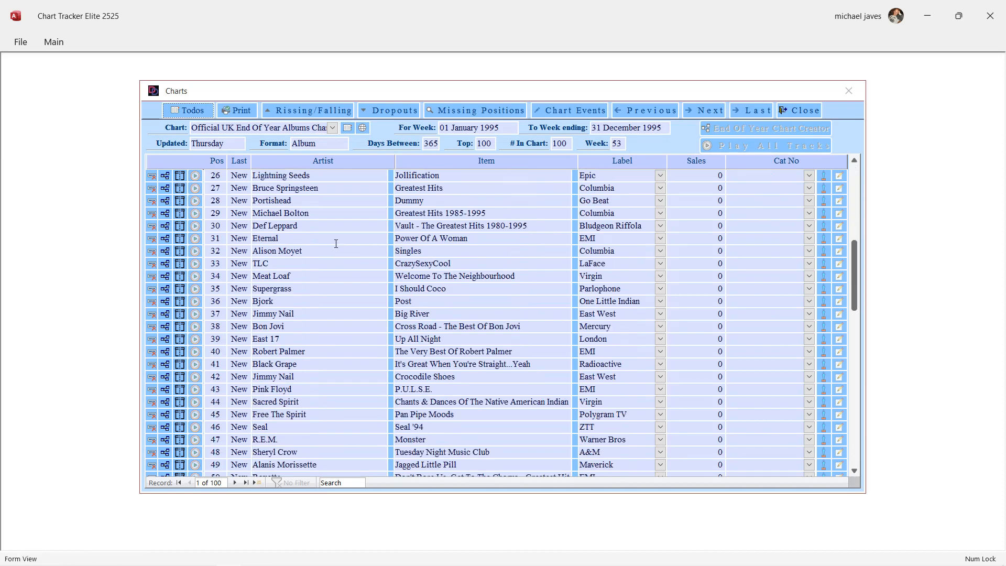
scroll(336, 243, "down", 2)
scroll(336, 240, "down", 5)
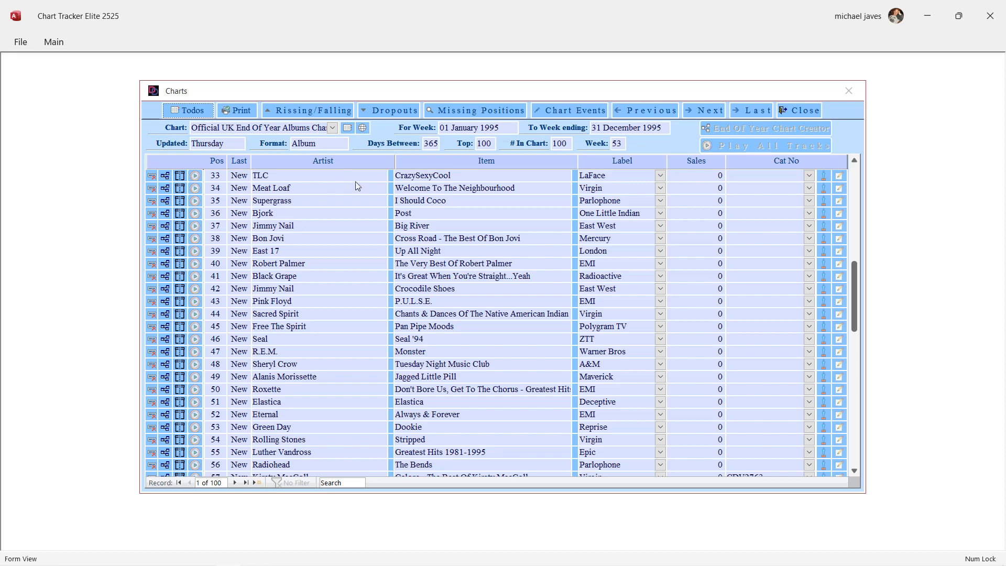
left_click(391, 176)
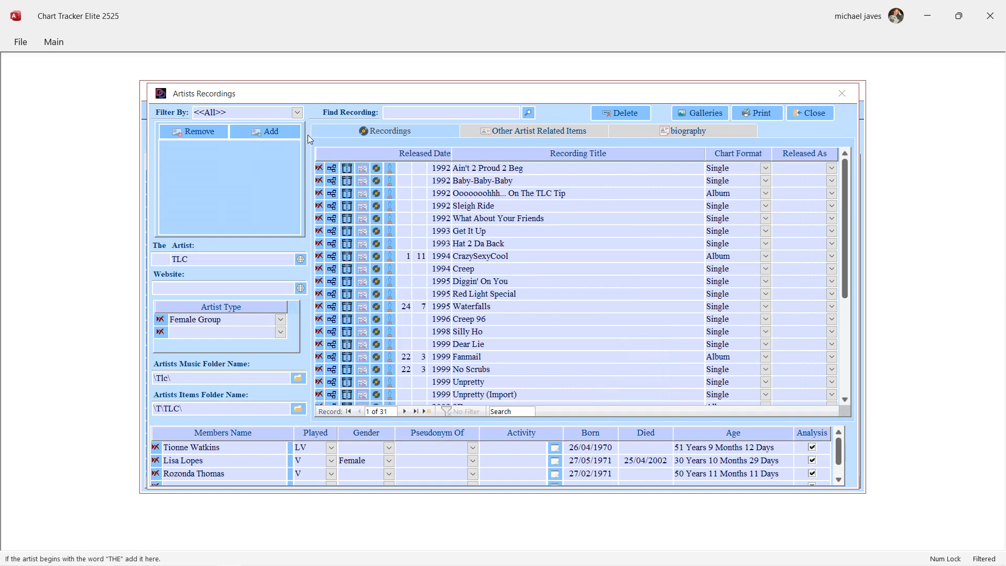
Filter TLC's recordings by Album and select the title CrazySexyCool.
left_click(297, 112)
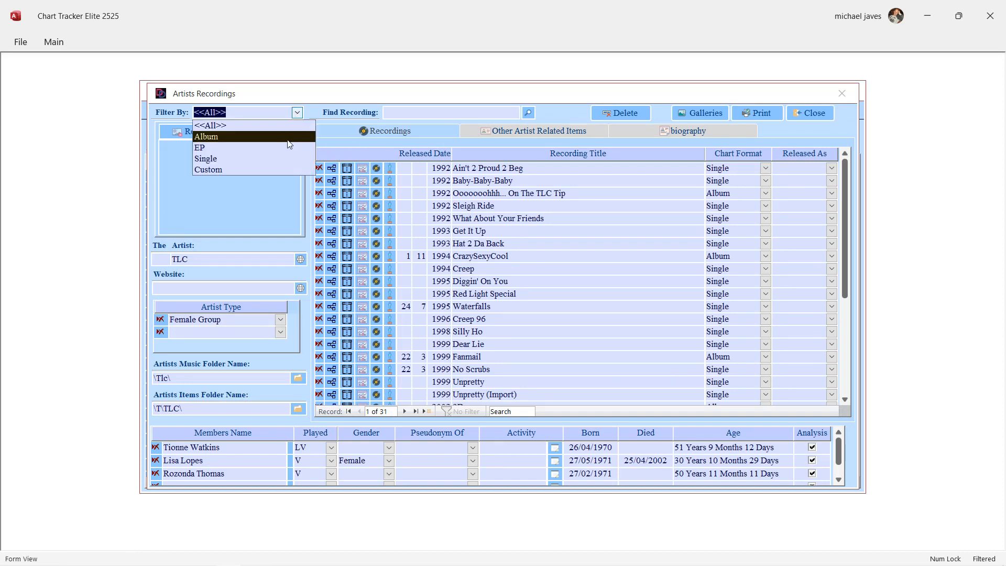
left_click(289, 137)
left_click_drag(512, 181, 453, 180)
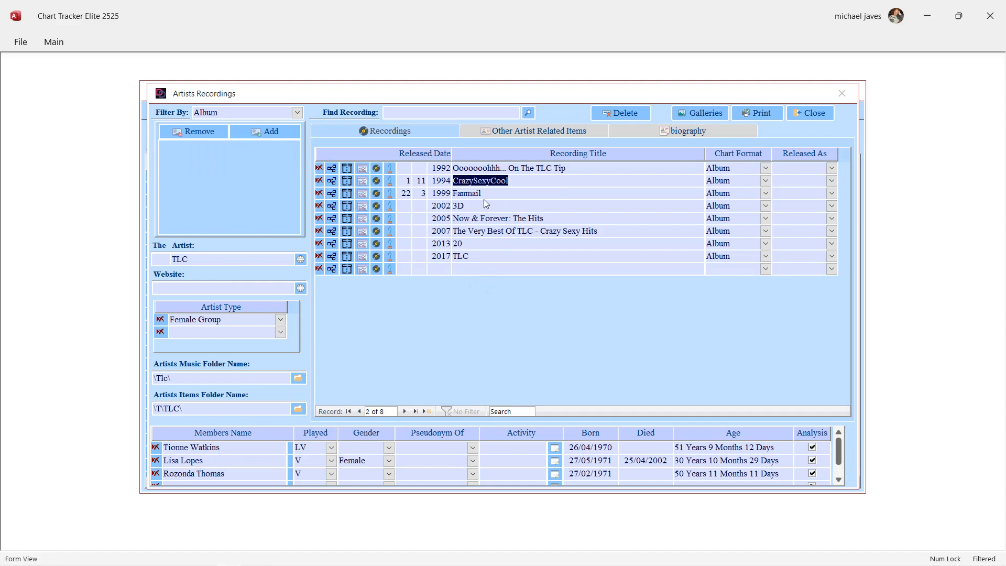
Switch to Chrome to check the Discogs release page for CrazySexyCool and the MusicBrainz home page, and return to Chart Tracker Elite 2525.
mouse_move(280, 542)
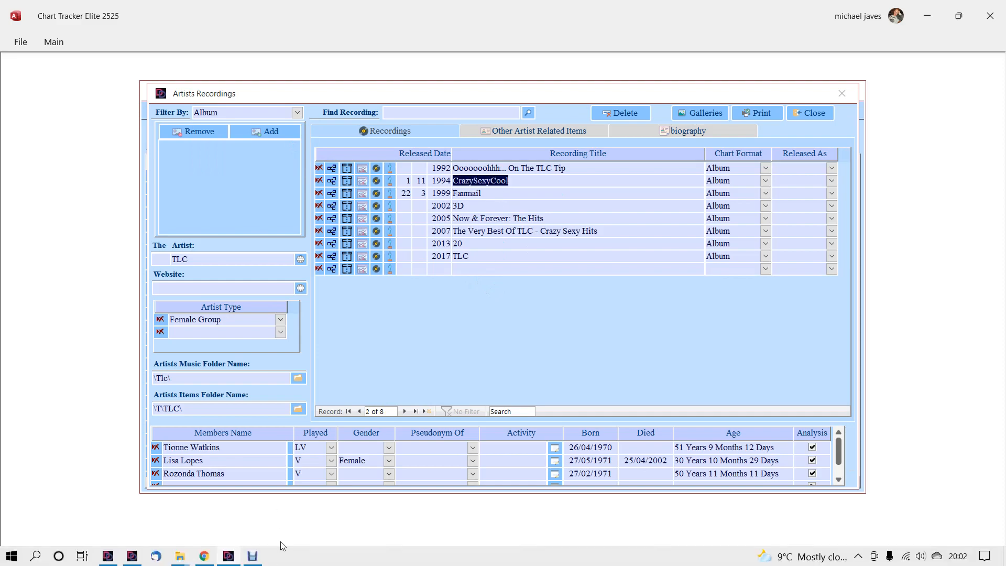
left_click(205, 557)
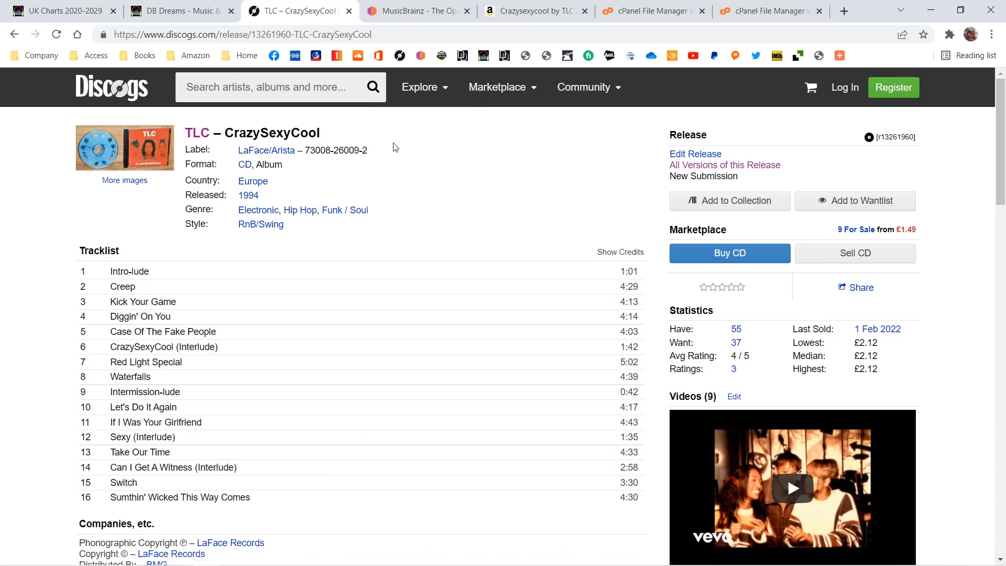
left_click(415, 13)
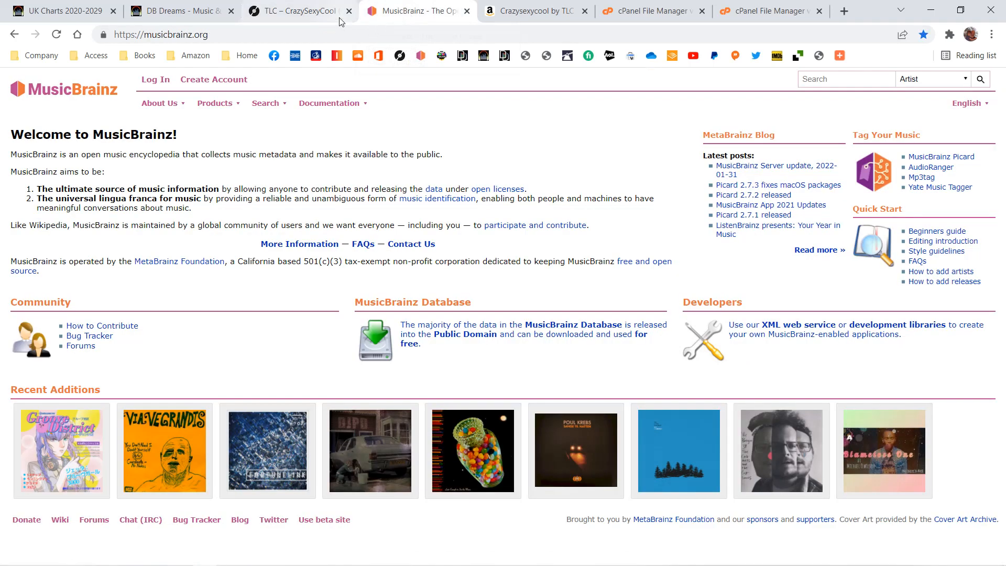
left_click(320, 12)
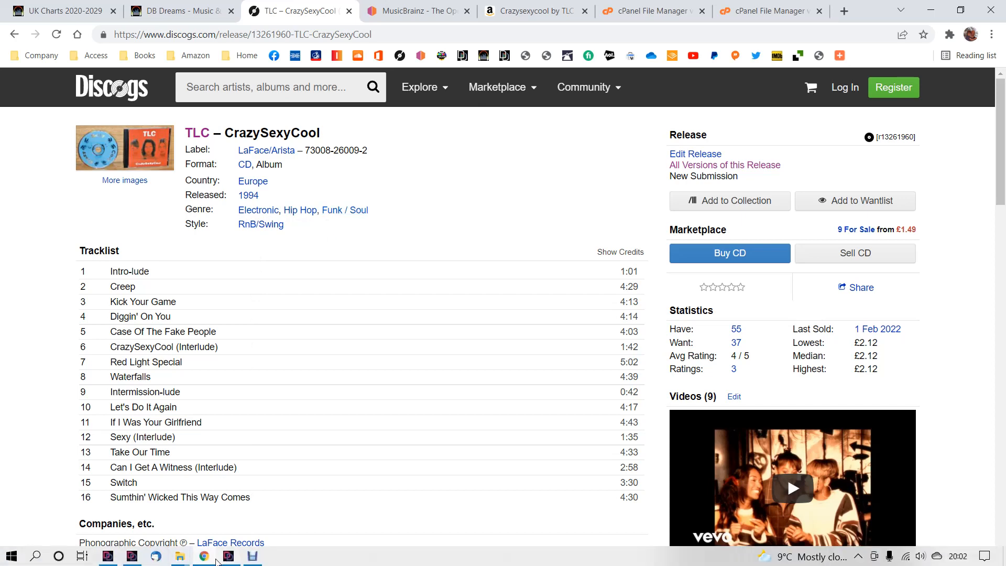
left_click(228, 558)
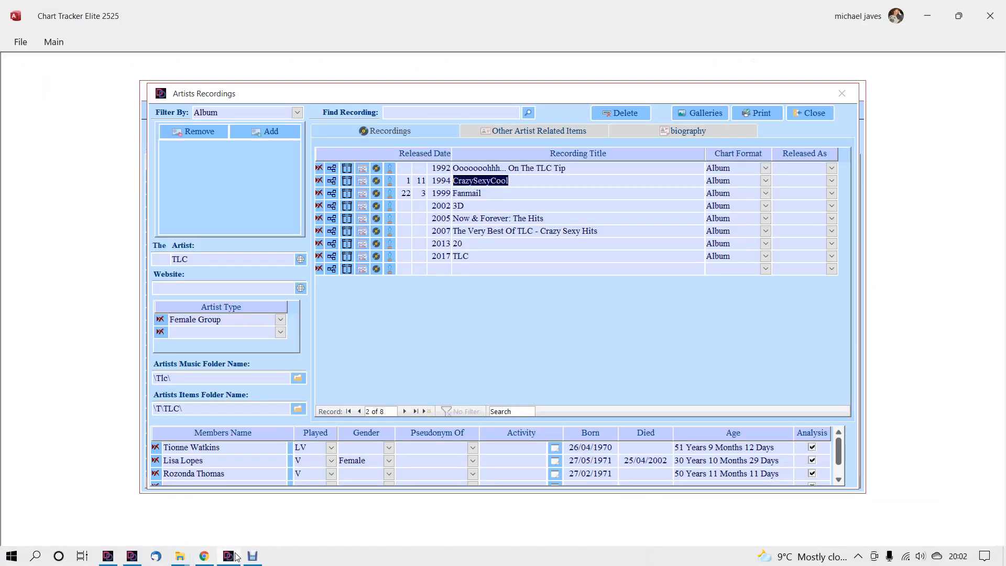
Open the CrazySexyCool recording details and add the recording genres Electronic and Hip Hop.
left_click(377, 181)
left_click(514, 198)
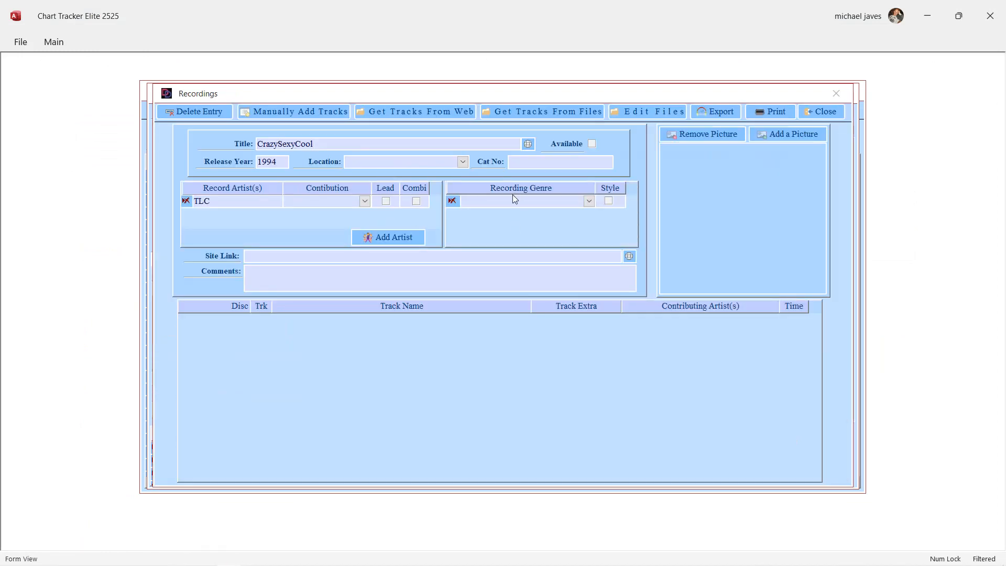
type("Electric Blues")
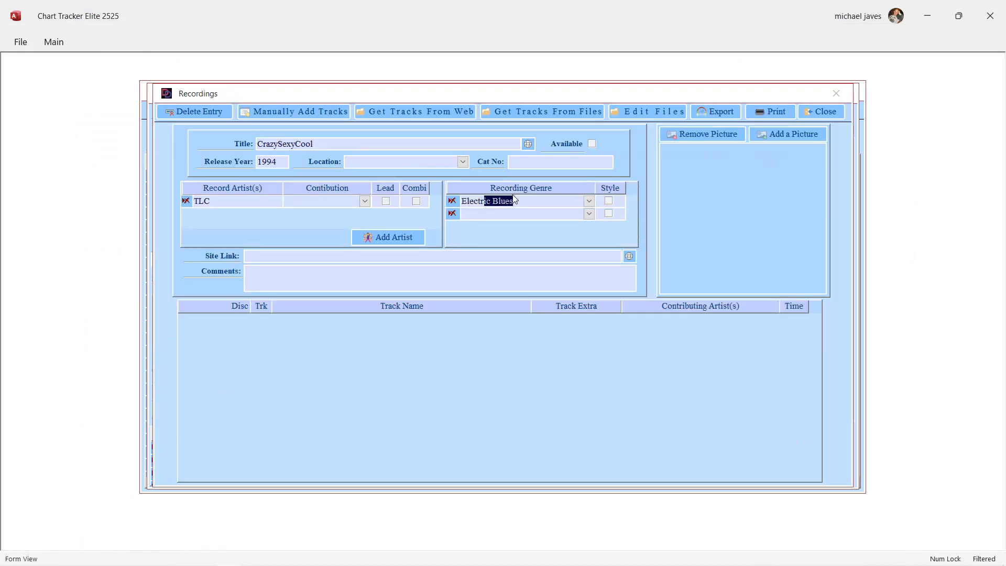
key("Tab")
key("Tab")
key("Caps_Lock")
type("H")
key("Caps_Lock")
type("ip")
key("Tab")
key("Tab")
Add Funk / Soul as the third recording genre of CrazySexyCool.
key("Caps_Lock")
type("S")
type("F")
key("Caps_Lock")
type("un")
key("BackSpace")
key("BackSpace")
key("BackSpace")
key("BackSpace")
key("Caps_Lock")
type("F")
key("Caps_Lock")
type("unk")
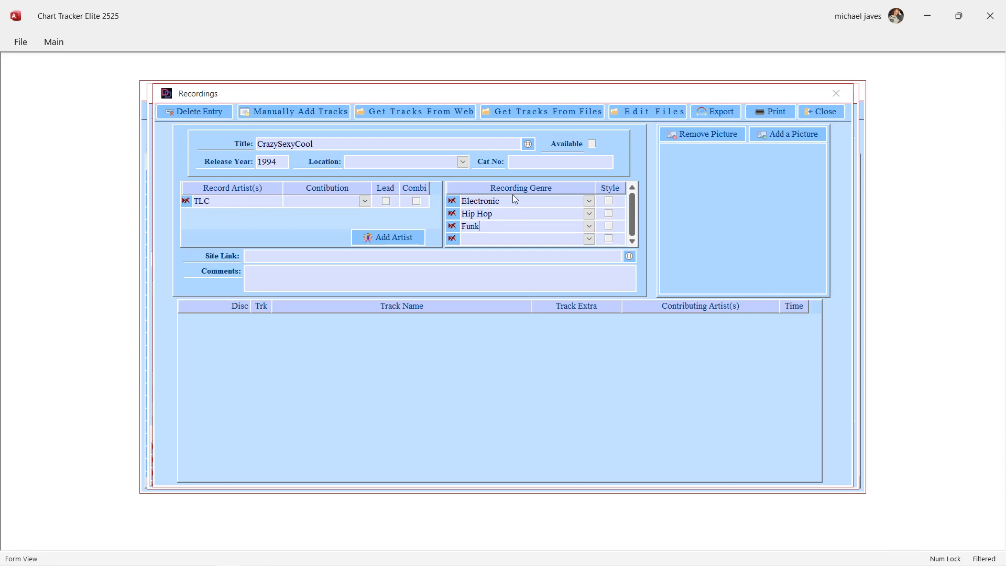
key("Tab")
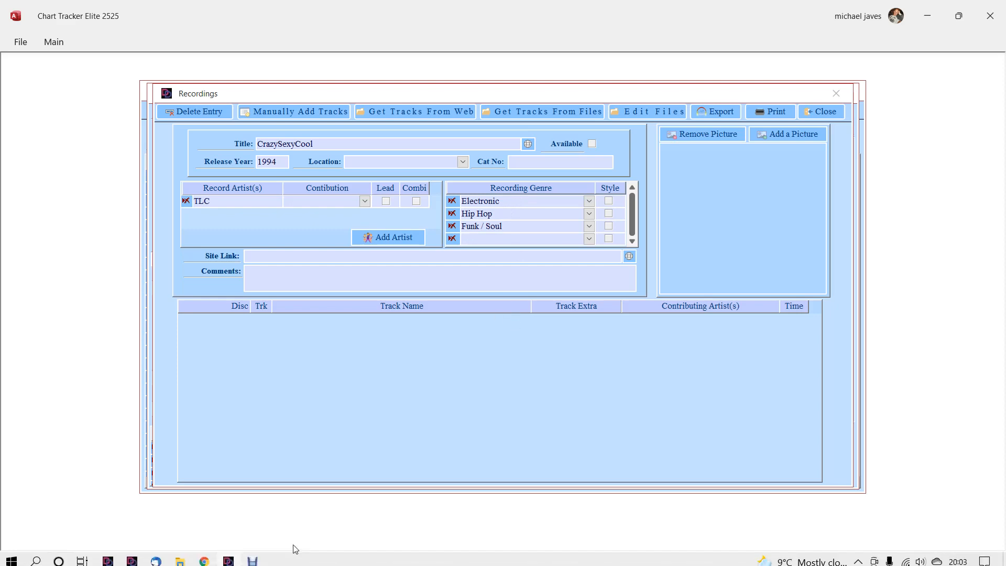
Check the album's style on Discogs in Chrome, and add RnB/Swing in Chart Tracker Elite 2525 as a genre entry marked as a style.
left_click(203, 556)
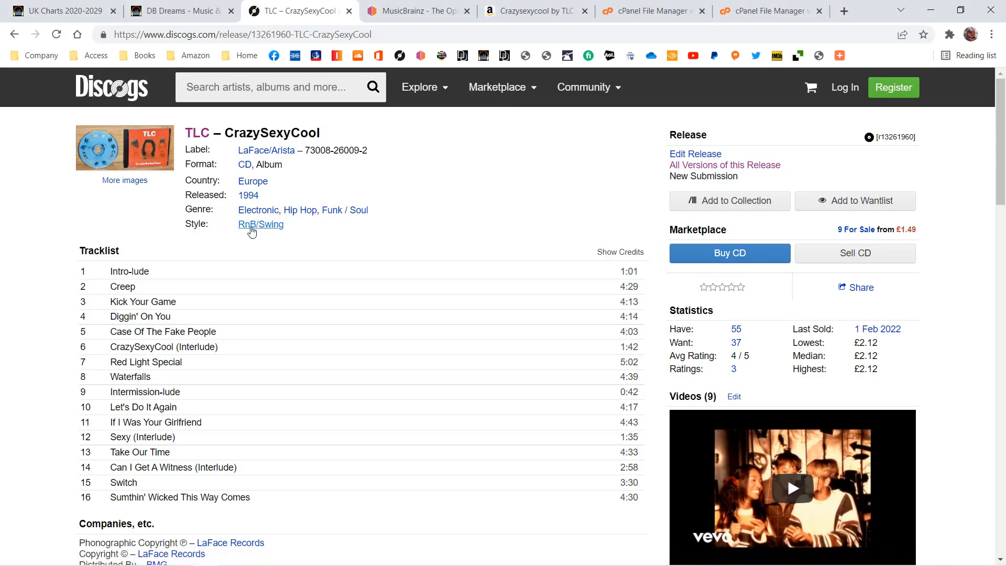
left_click(243, 561)
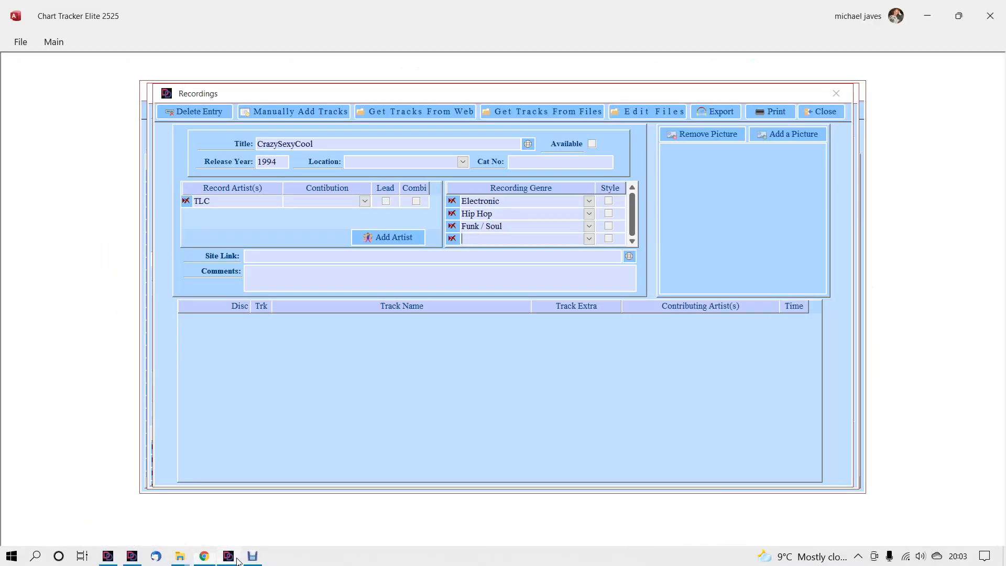
type("RNB/Swing")
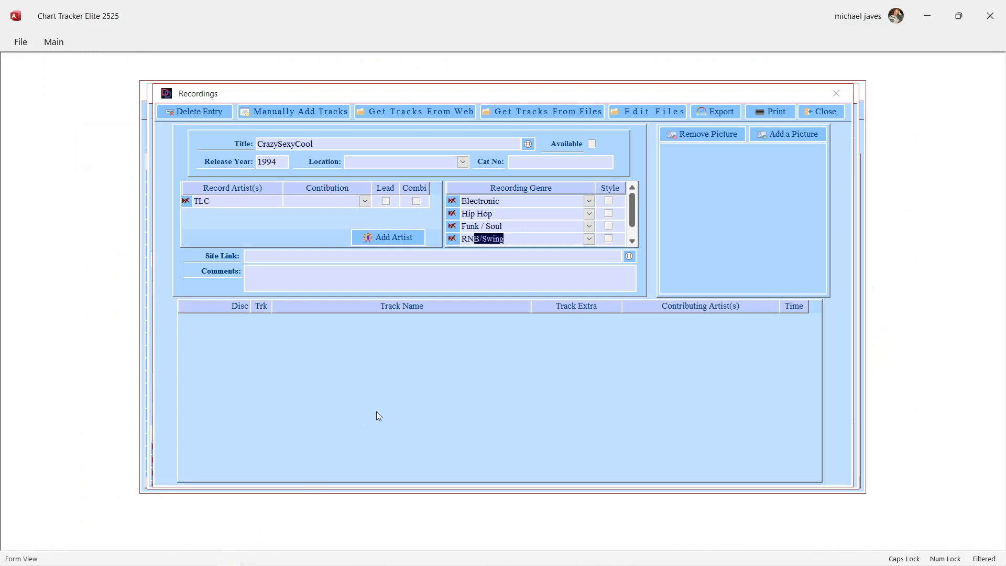
key("Tab")
key("space")
key("Tab")
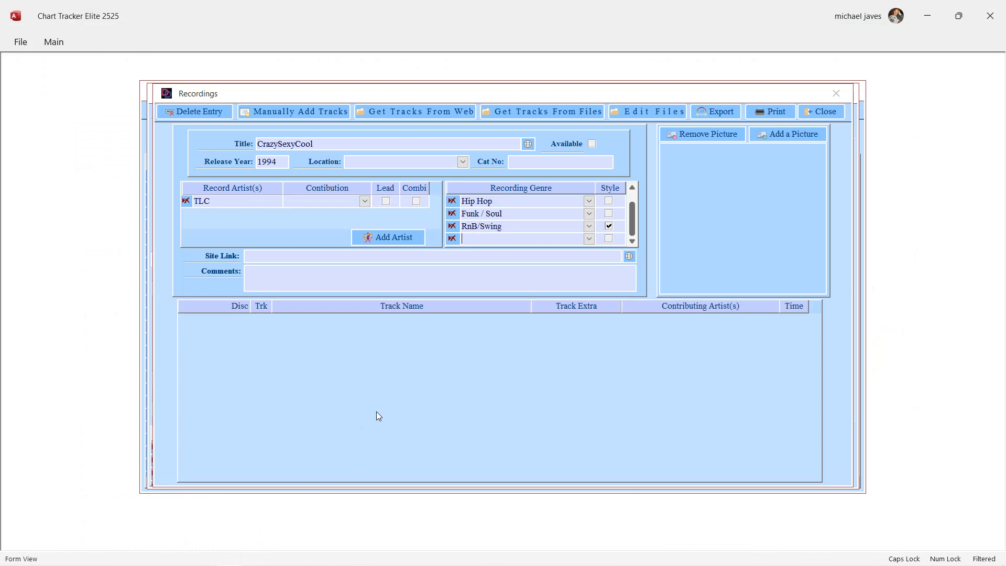
Look at the TLC folder in the album's picture chooser without picking an image, and close the recording details.
left_click(789, 134)
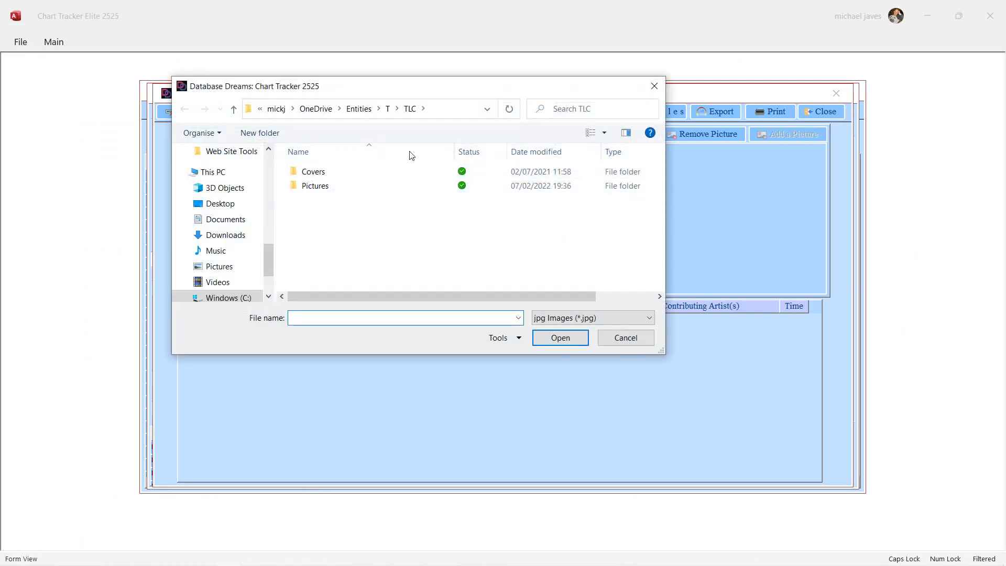
left_click(654, 86)
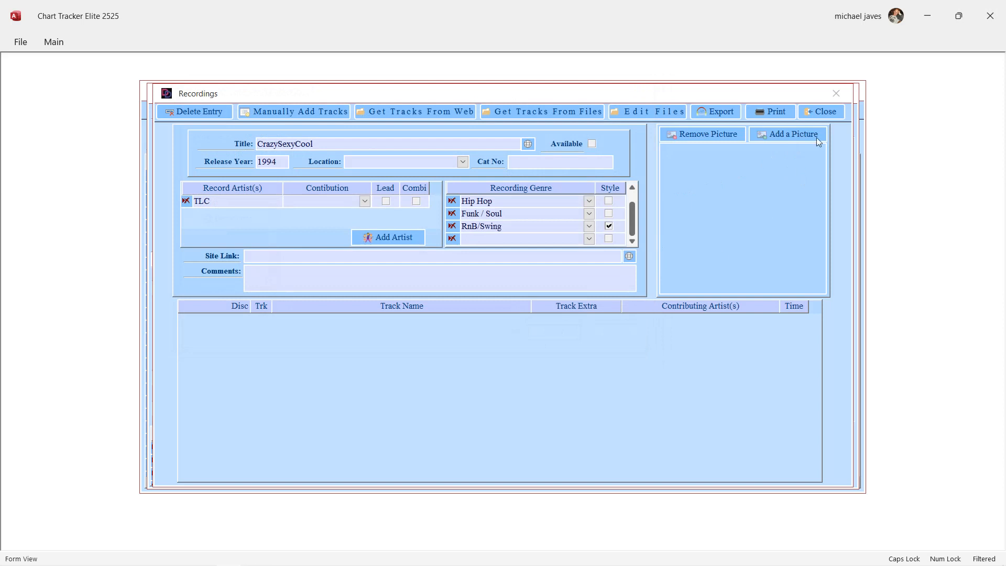
left_click(821, 112)
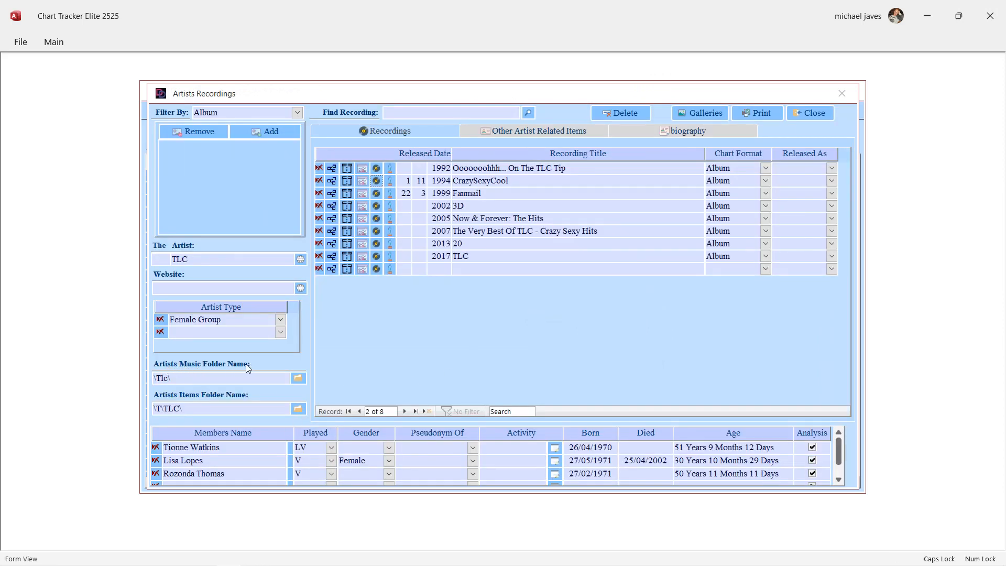
Examine TLC's music folder and items folder, including its Pictures subfolder, in File Explorer.
double_click(273, 381)
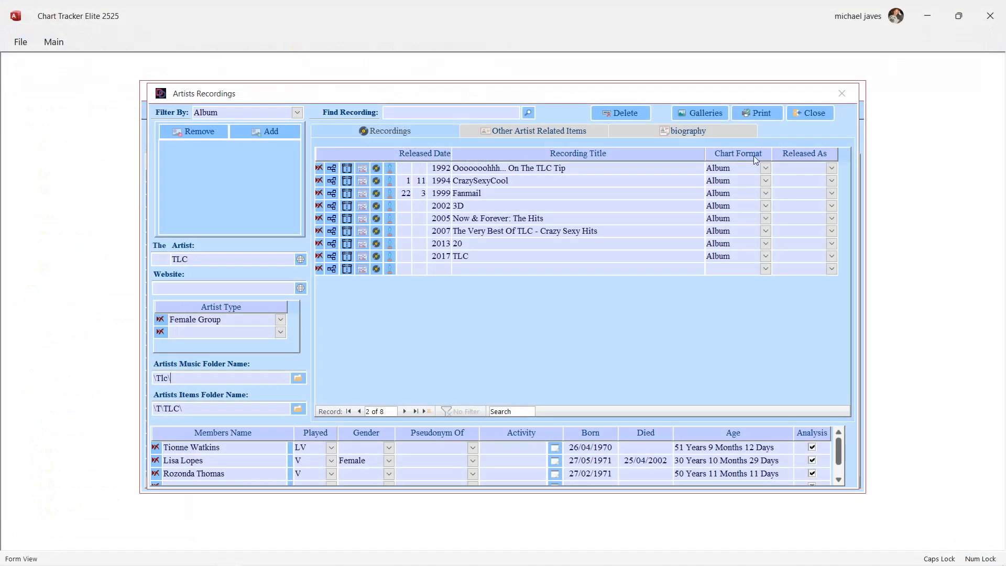
left_click(988, 8)
double_click(242, 405)
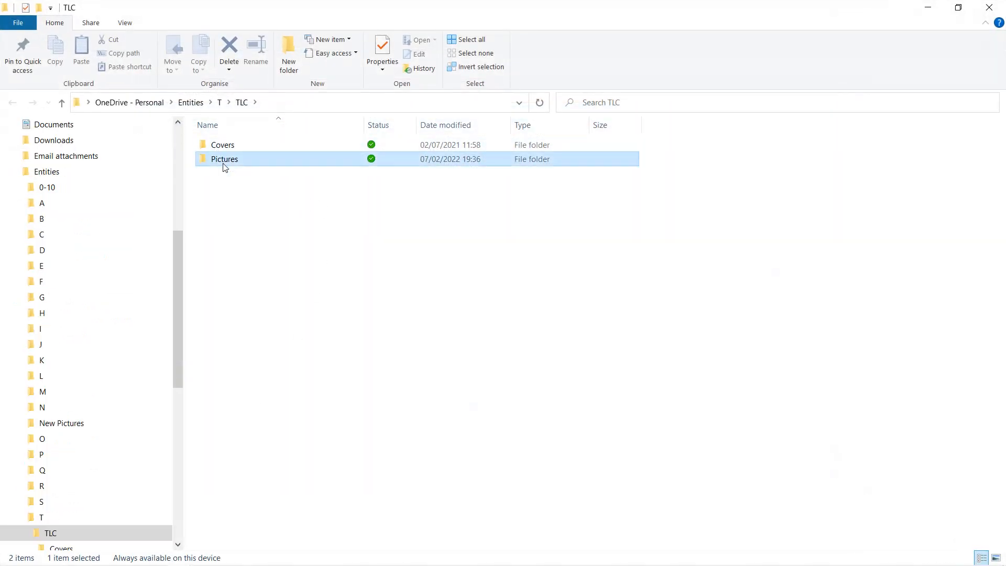
double_click(221, 160)
left_click(242, 103)
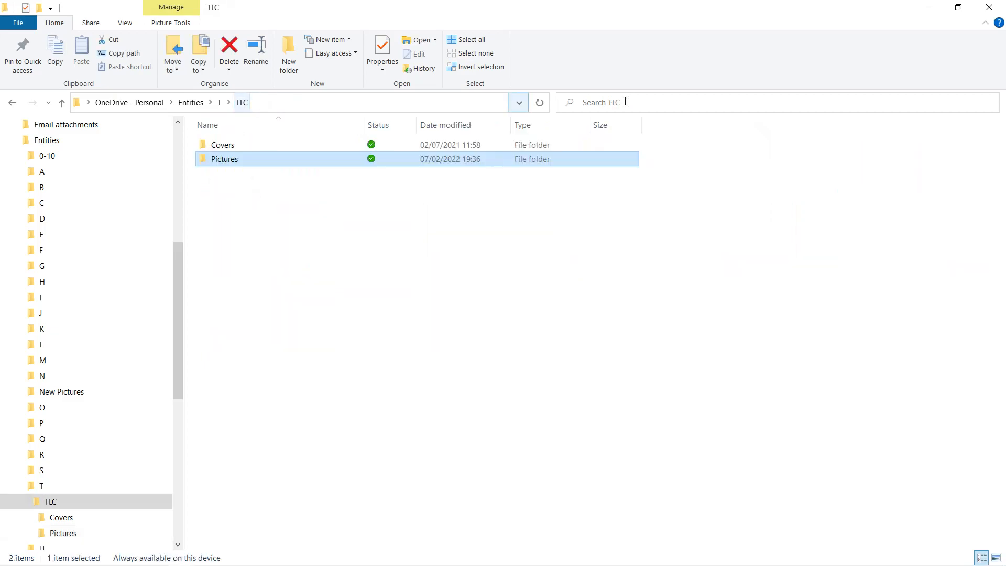
left_click(988, 8)
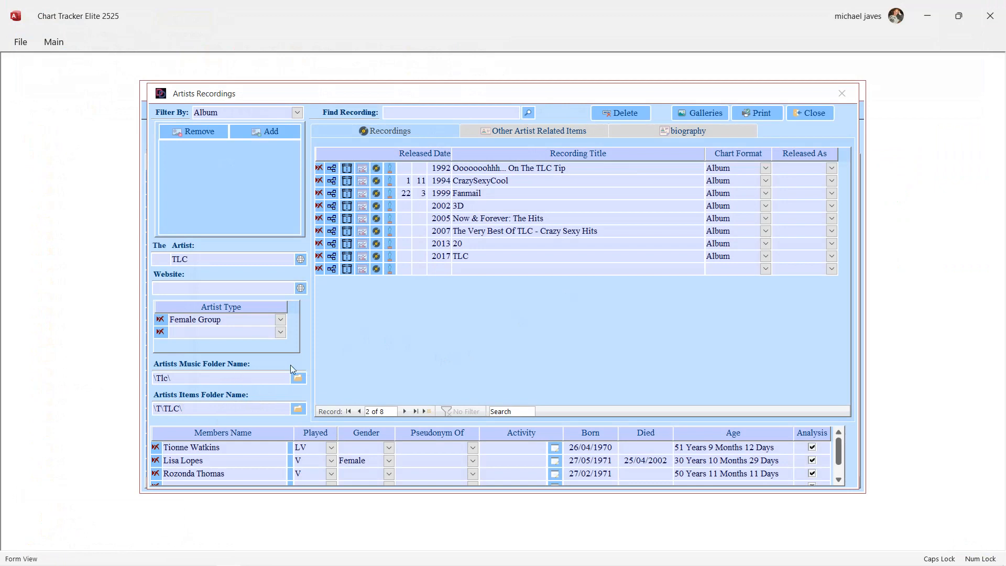
Review the recording information of CrazySexyCool with its available info types, and the awards assigned to the album.
left_click(347, 180)
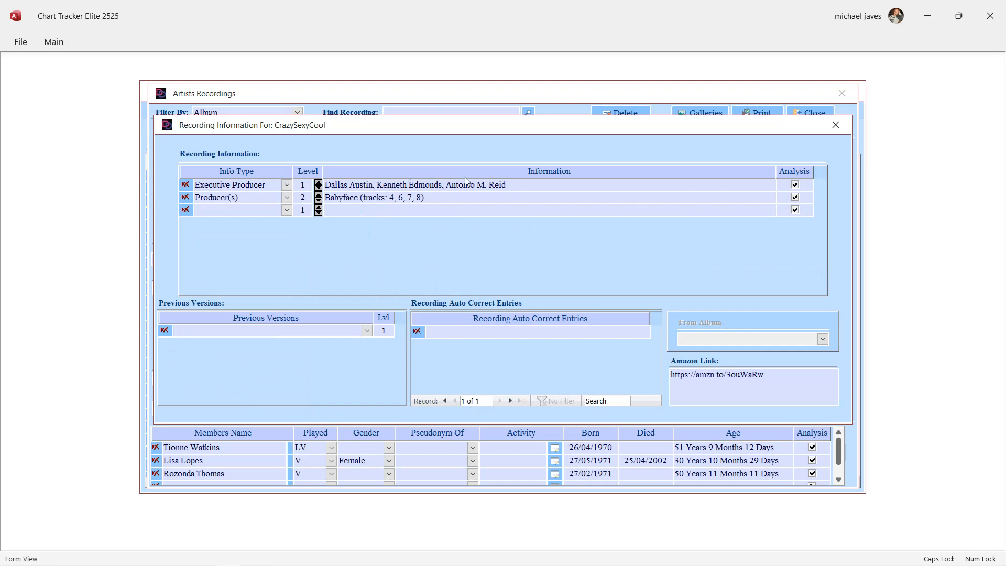
left_click(288, 186)
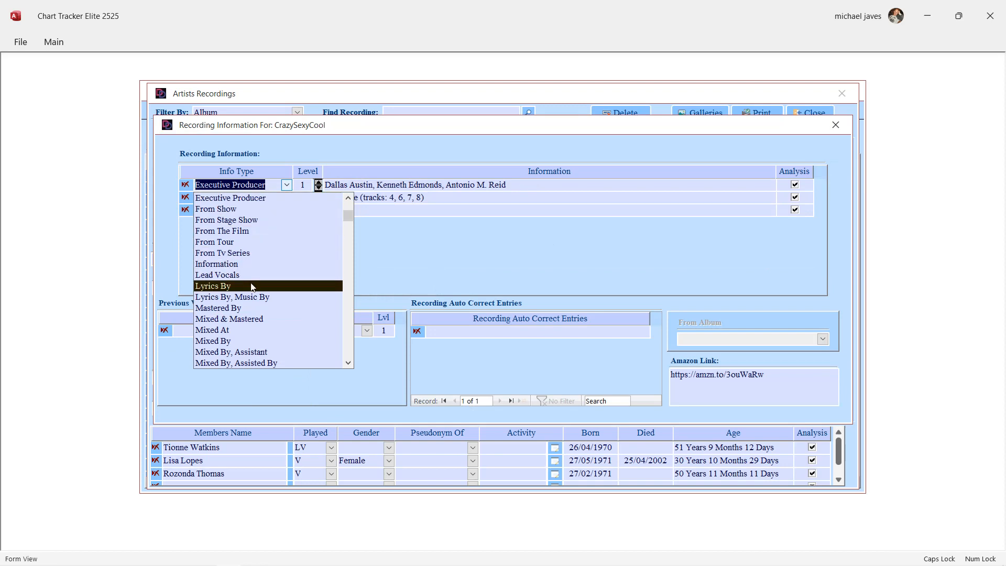
left_click(538, 205)
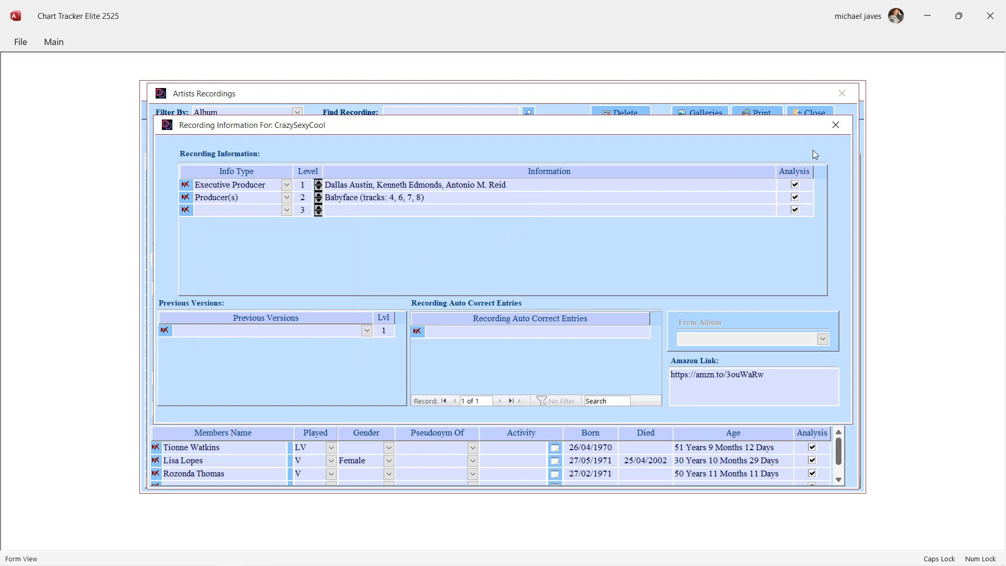
left_click(838, 125)
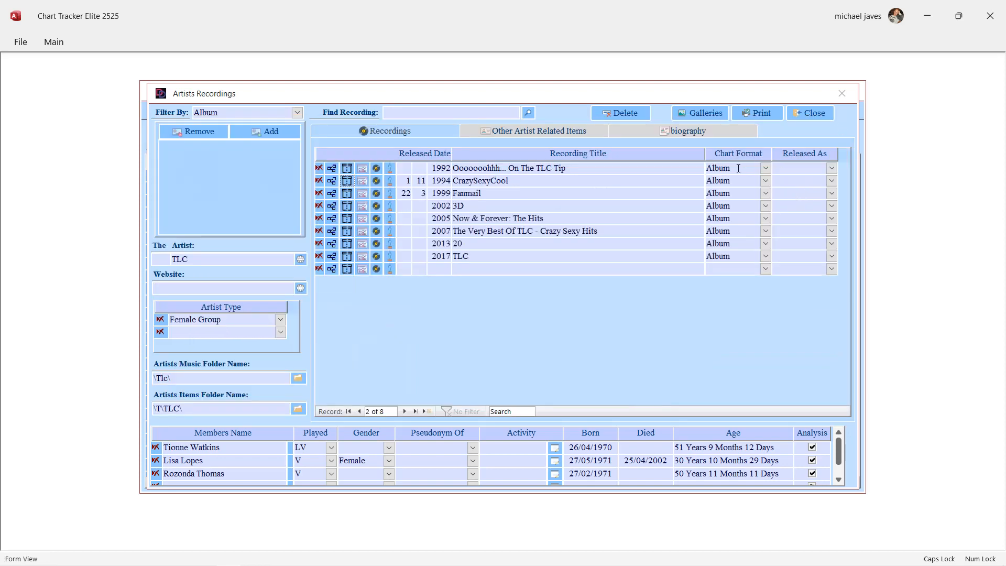
left_click(390, 181)
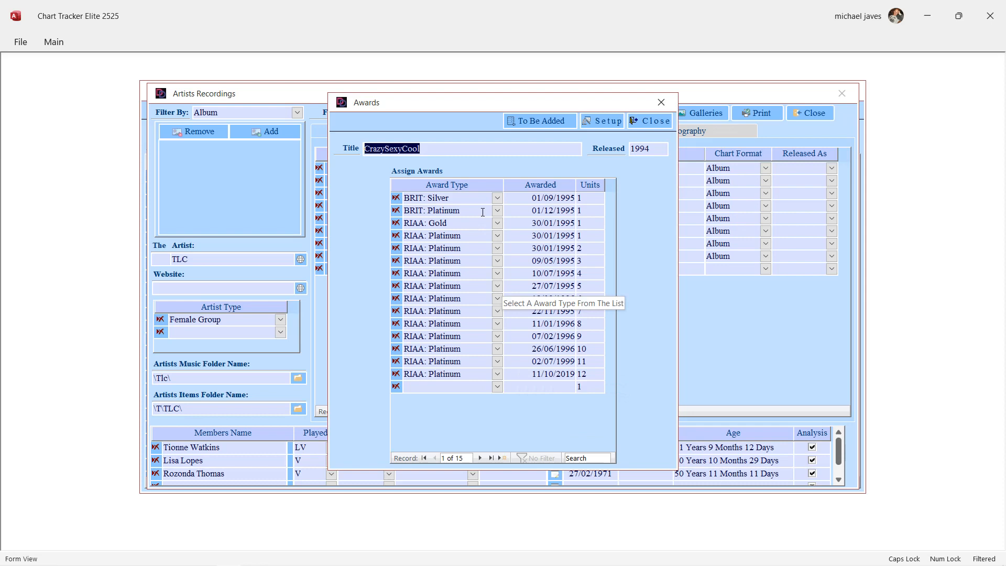
left_click(662, 123)
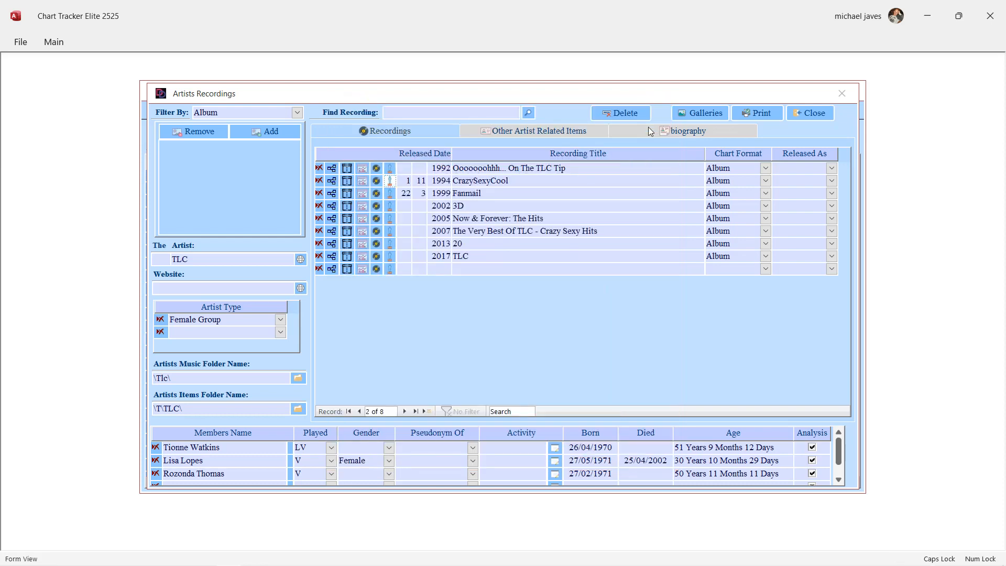
Open CrazySexyCool's awards and look through the artists and recordings of the awards still waiting to be added.
left_click(389, 182)
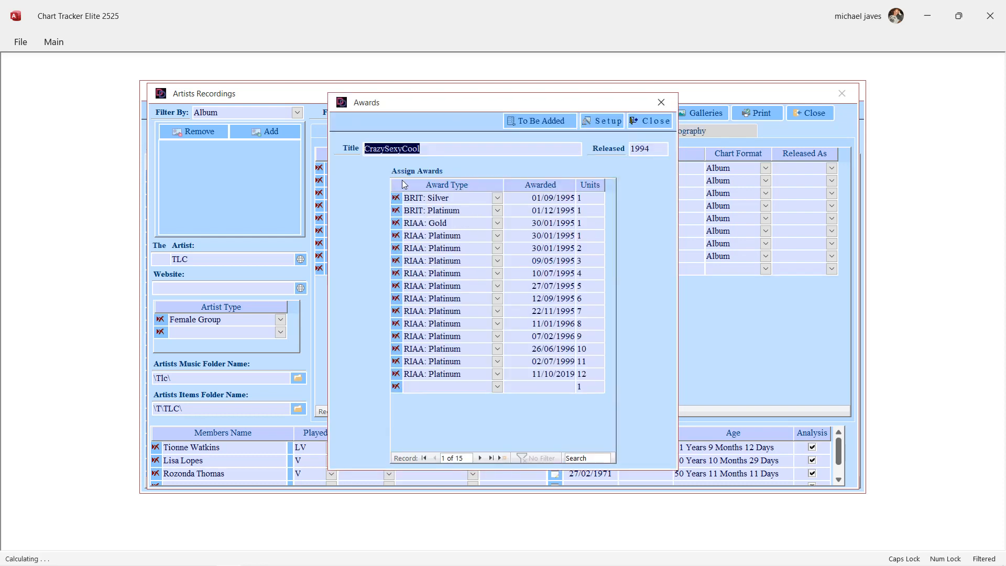
left_click(556, 122)
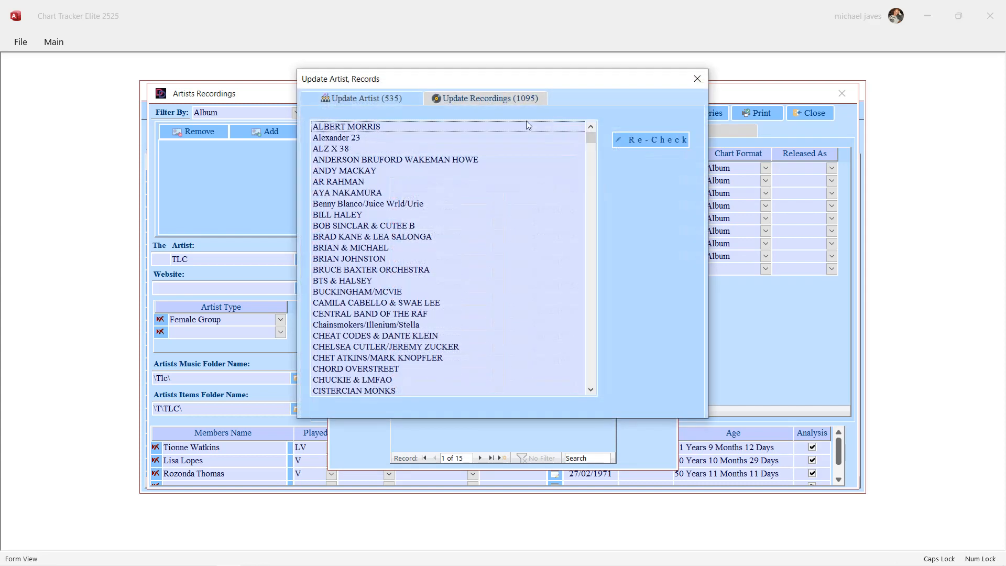
left_click(482, 99)
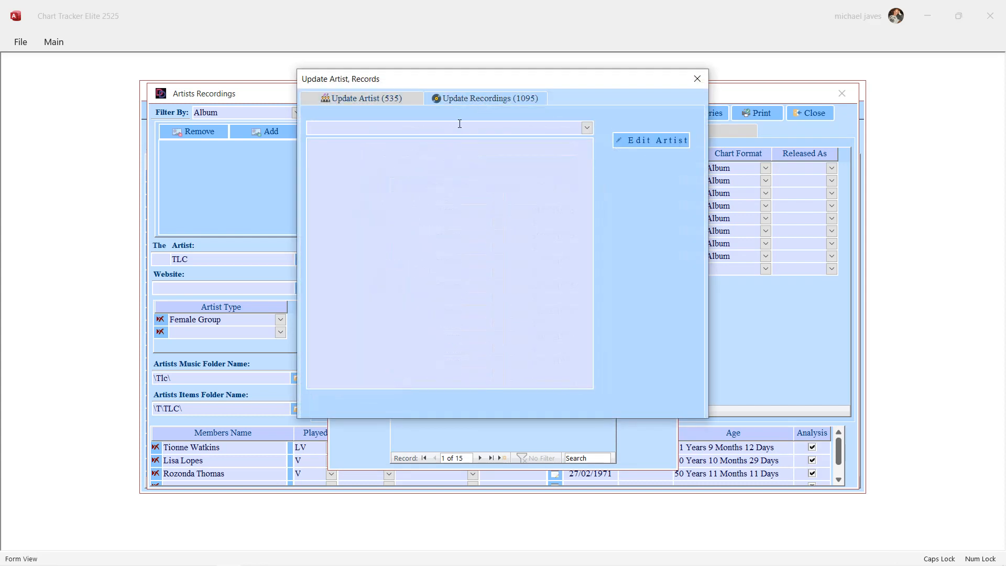
left_click(388, 102)
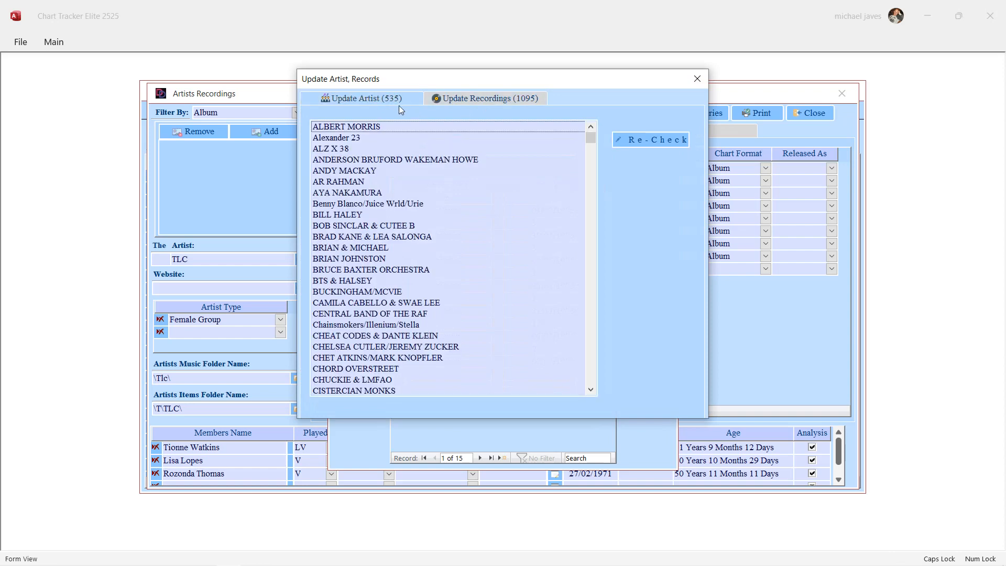
left_click(469, 99)
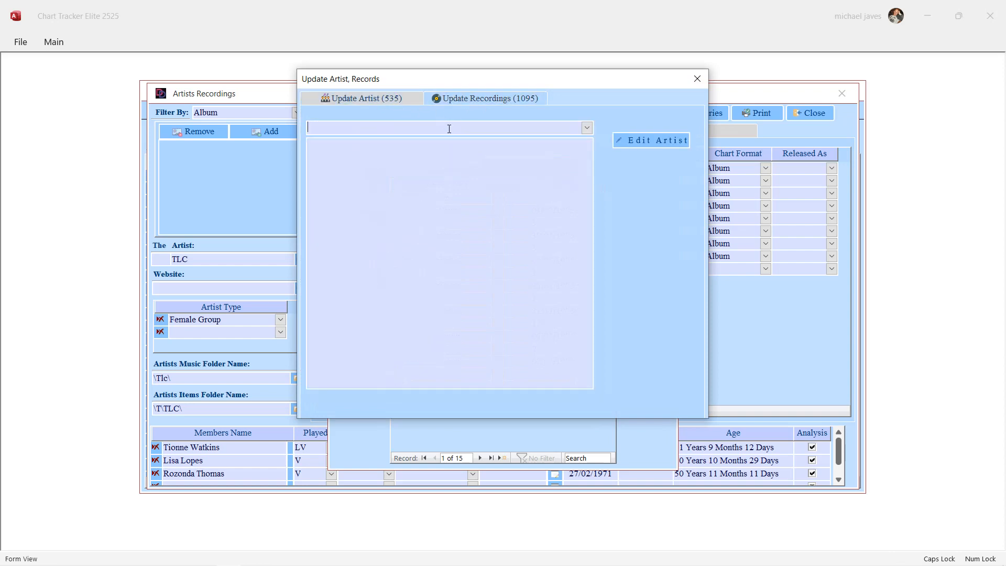
Choose TLC among the artists with recordings to update, and open its pending title NOW AND FOREVER - THE HITS for matching.
key("Caps_Lock")
type("tlc")
left_click(586, 127)
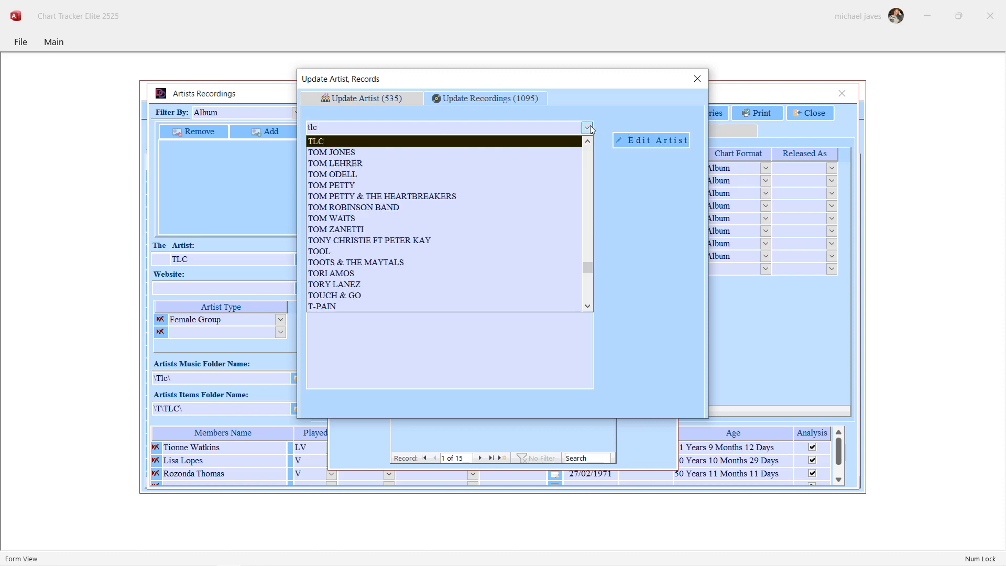
left_click(537, 144)
double_click(393, 147)
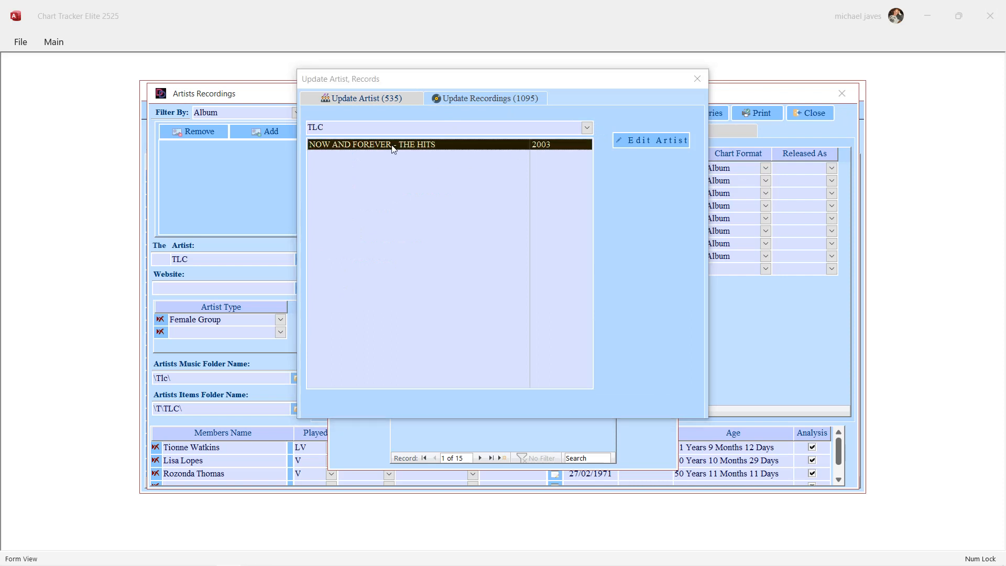
Convert the pending recording title to proper case, Now And Forever - The Hits, and copy it.
left_click(577, 133)
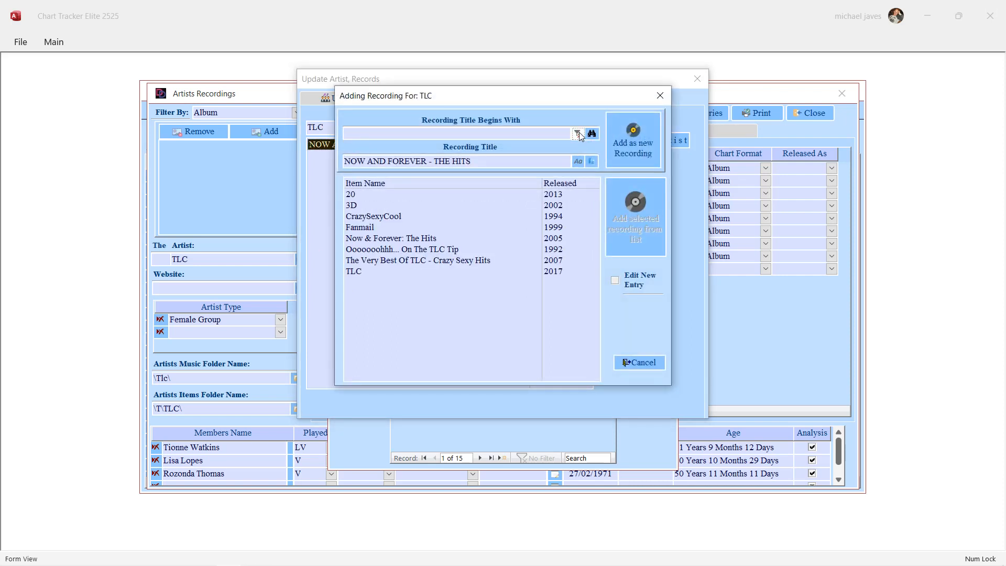
left_click(581, 161)
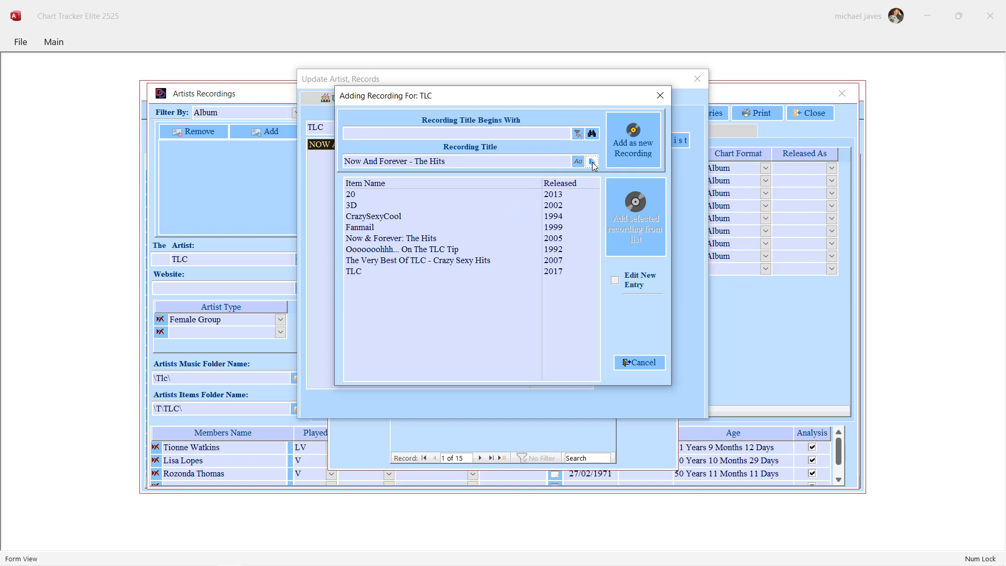
left_click(592, 162)
key("ctrl+c")
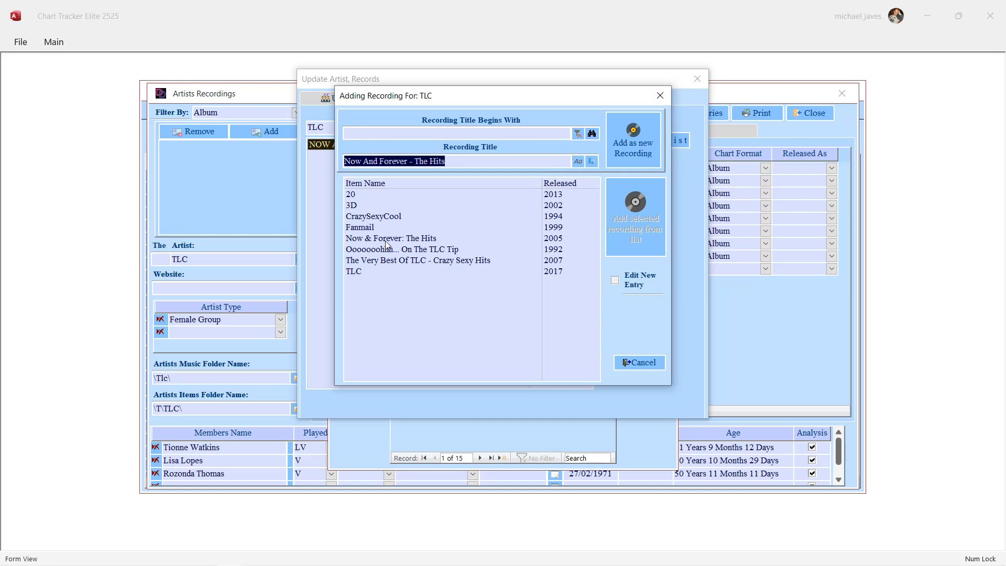
Add Now And Forever - The Hits as an auto correct entry of the existing recording Now & Forever: The Hits, and recheck the entry.
left_click(421, 240)
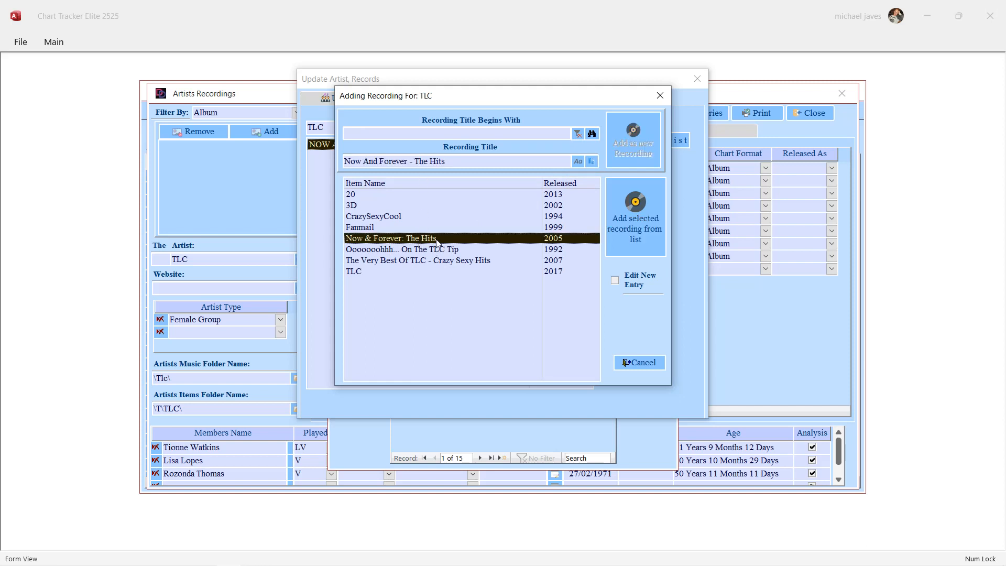
double_click(437, 240)
right_click(492, 181)
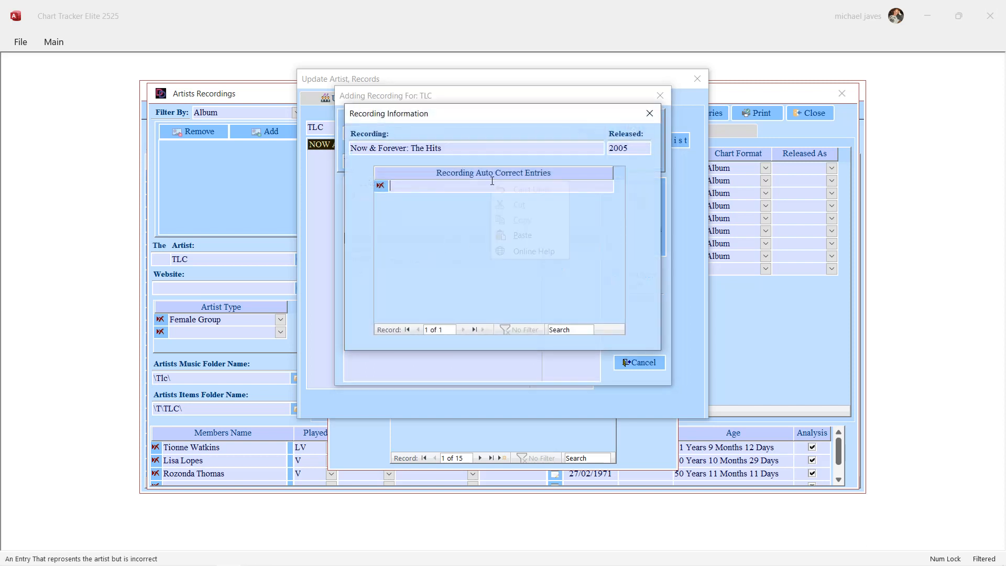
left_click(533, 239)
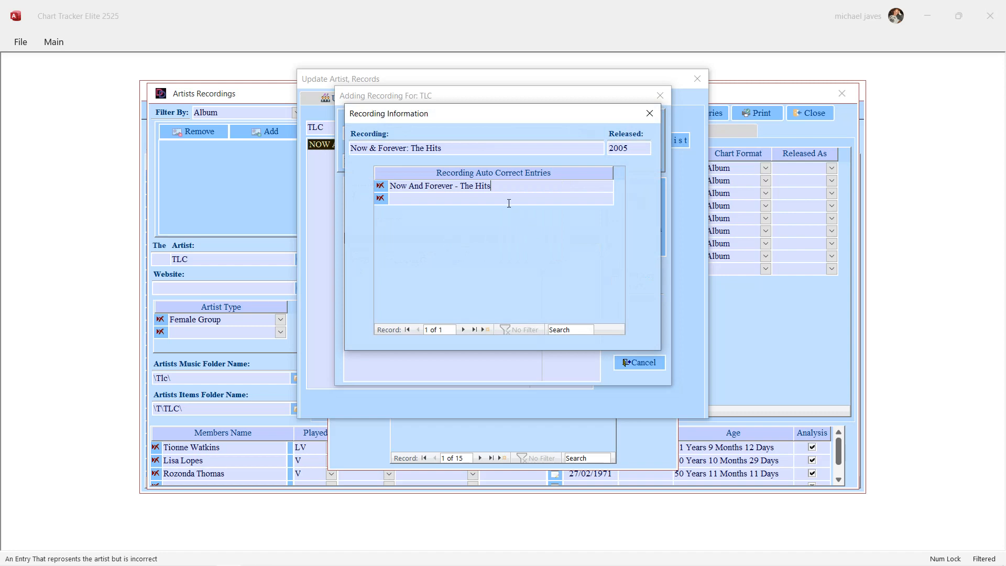
left_click(649, 113)
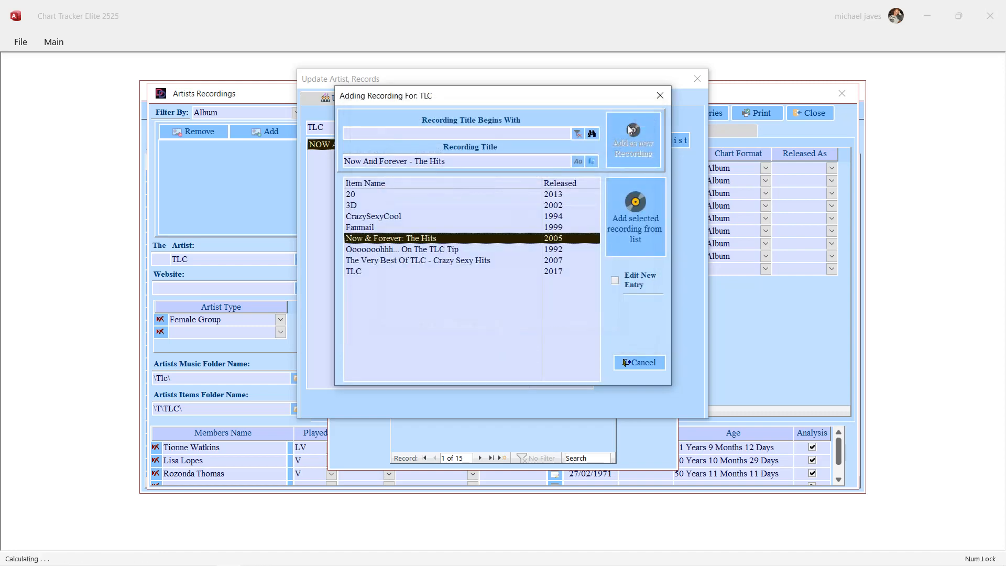
double_click(479, 237)
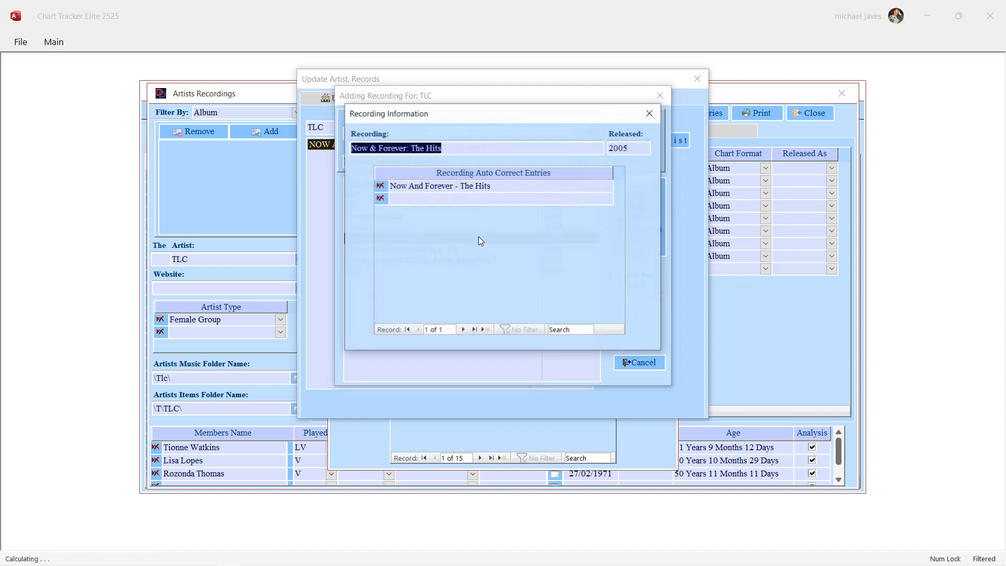
left_click(652, 108)
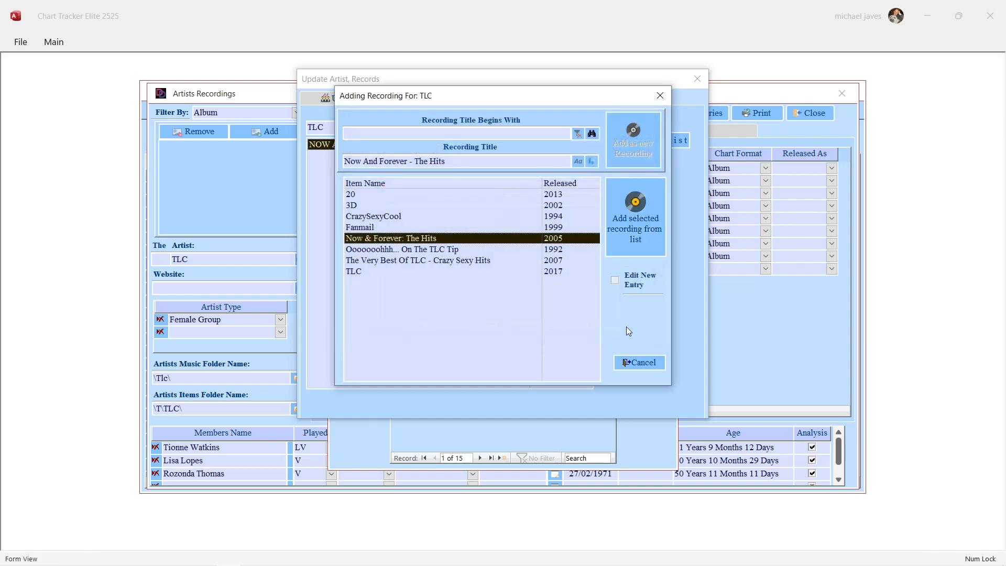
Match the pending title to Now & Forever: The Hits from the list, and check the awards assigned to that album.
left_click(633, 207)
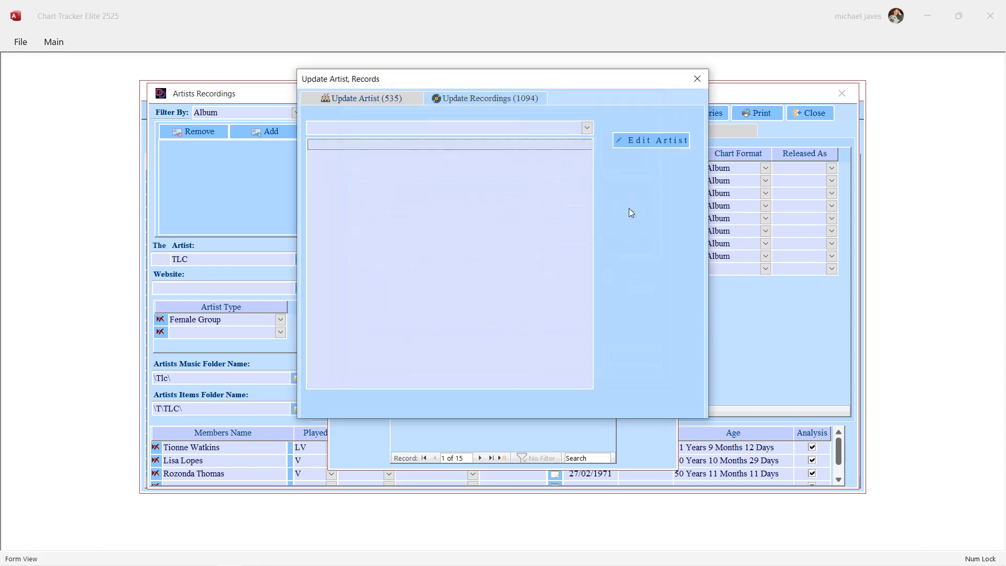
left_click(696, 80)
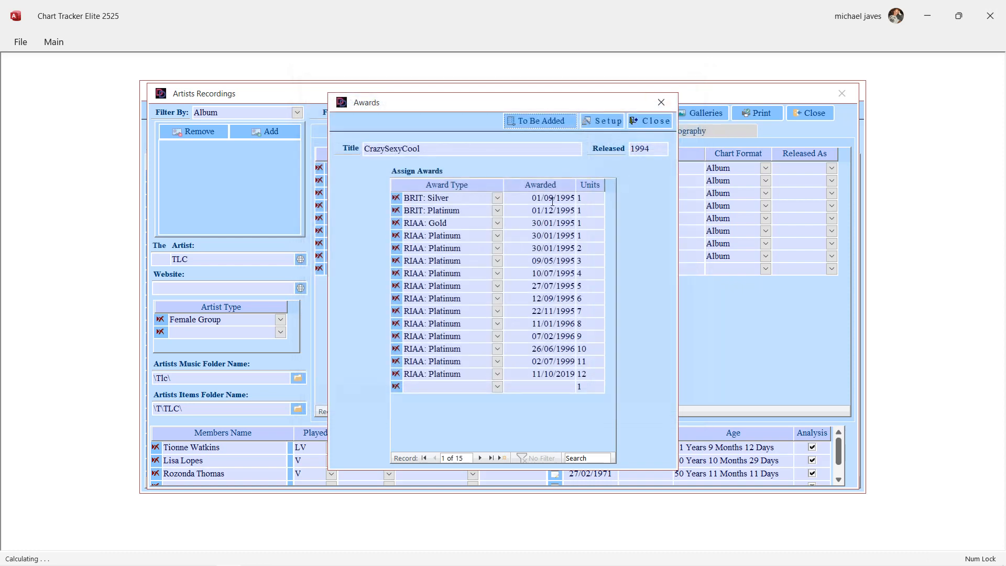
left_click(651, 121)
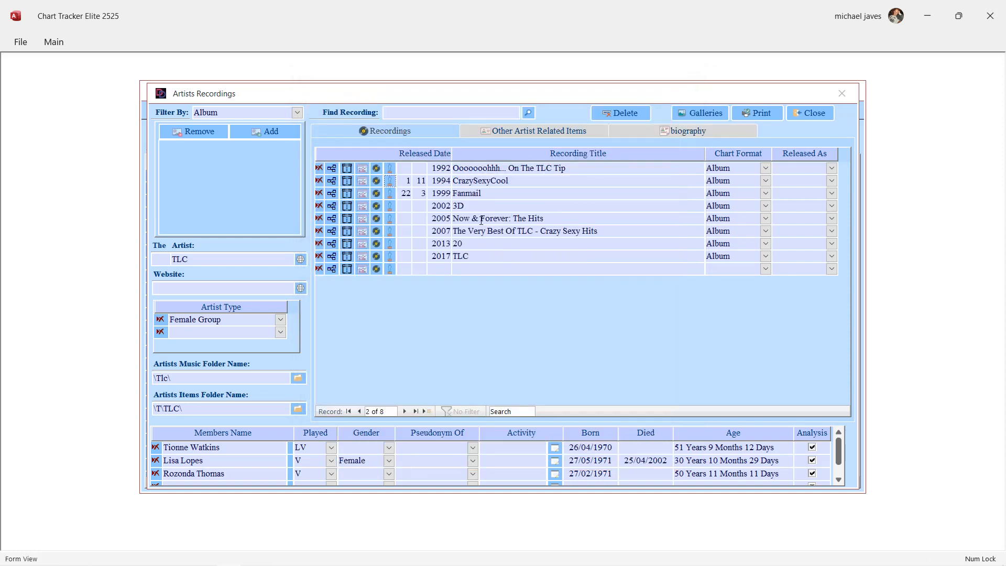
left_click(385, 221)
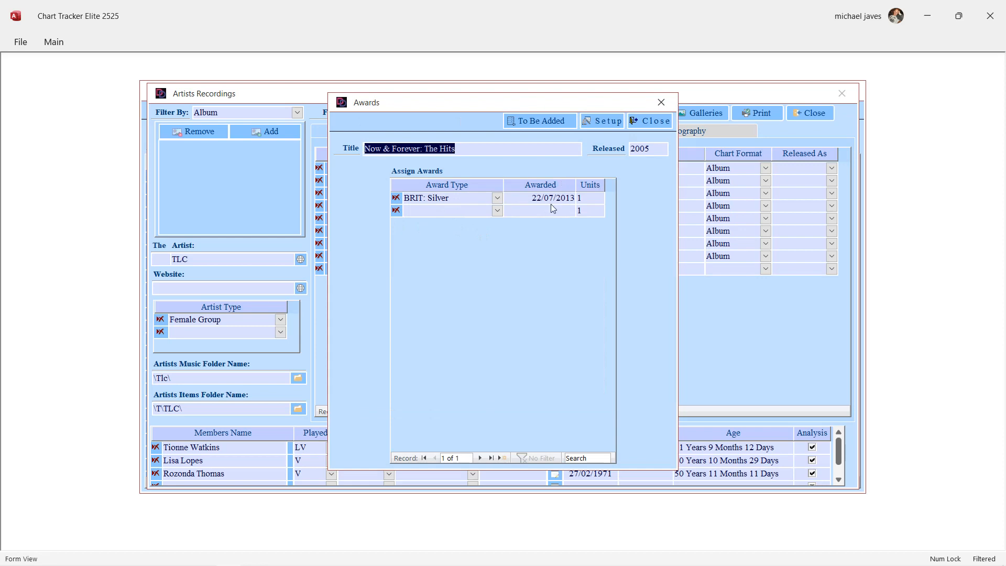
left_click(650, 121)
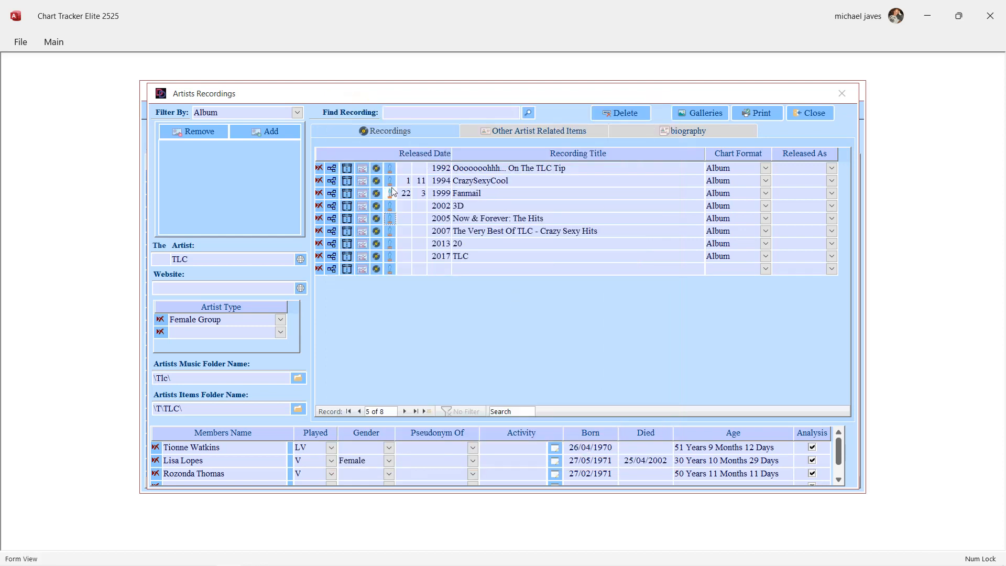
Open the recording details of CrazySexyCool and add Crazysexycool.jpg from TLC's Covers\Albums folder as its picture.
left_click(376, 181)
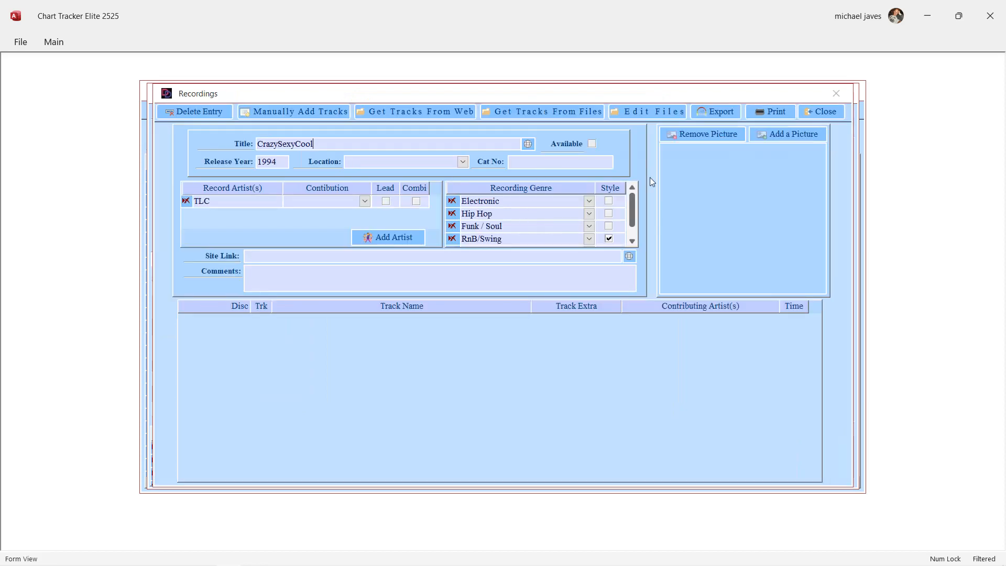
left_click(764, 135)
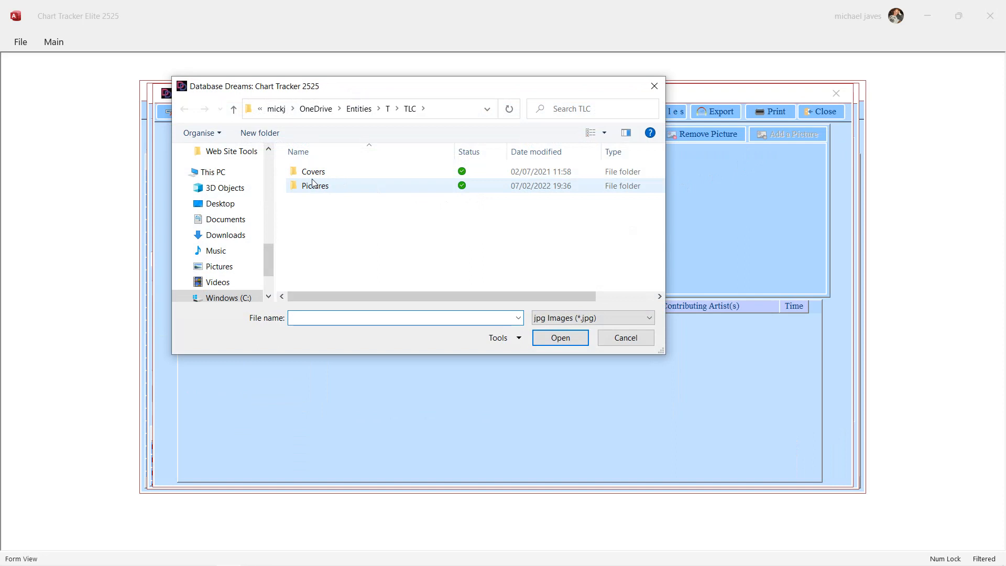
double_click(309, 172)
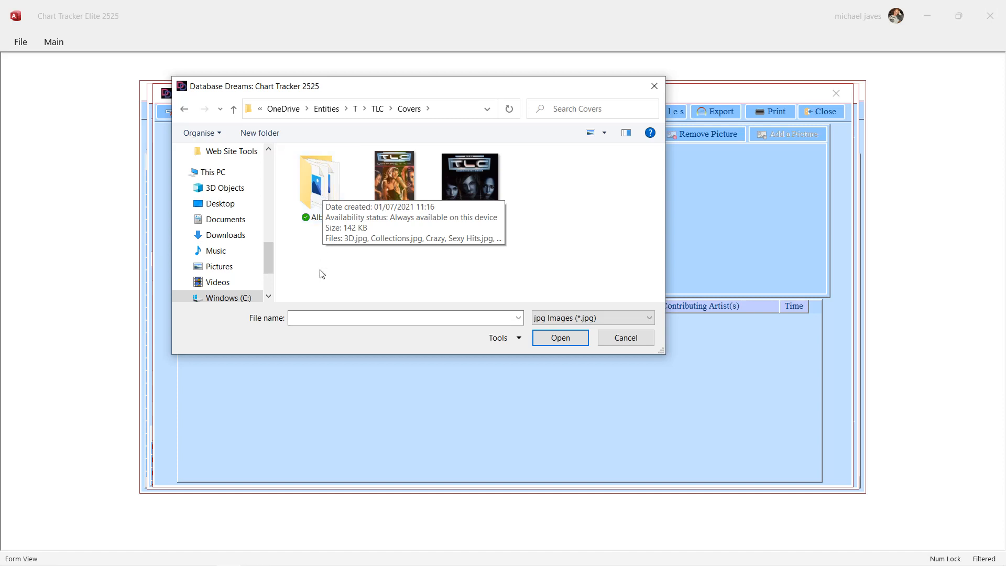
double_click(319, 179)
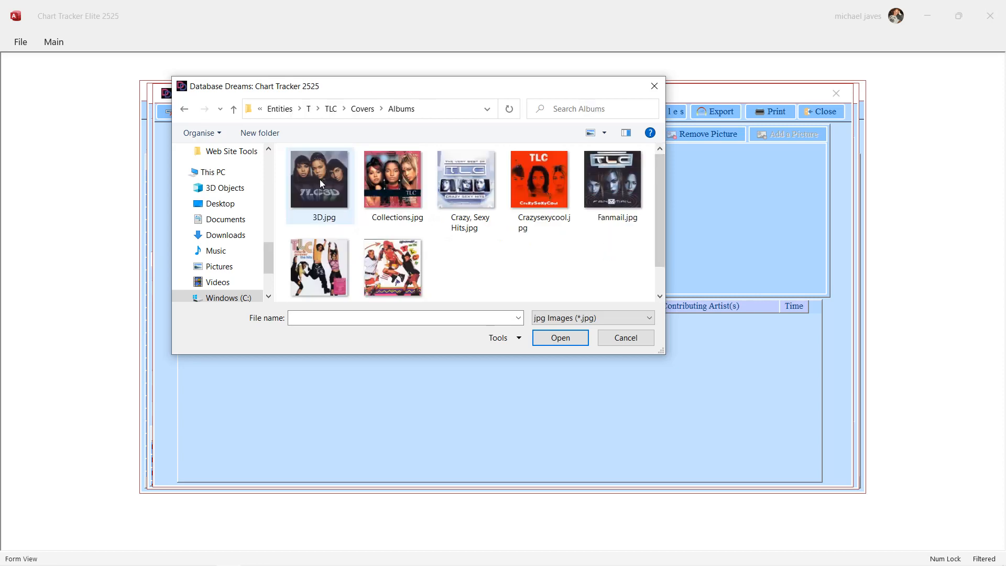
double_click(532, 188)
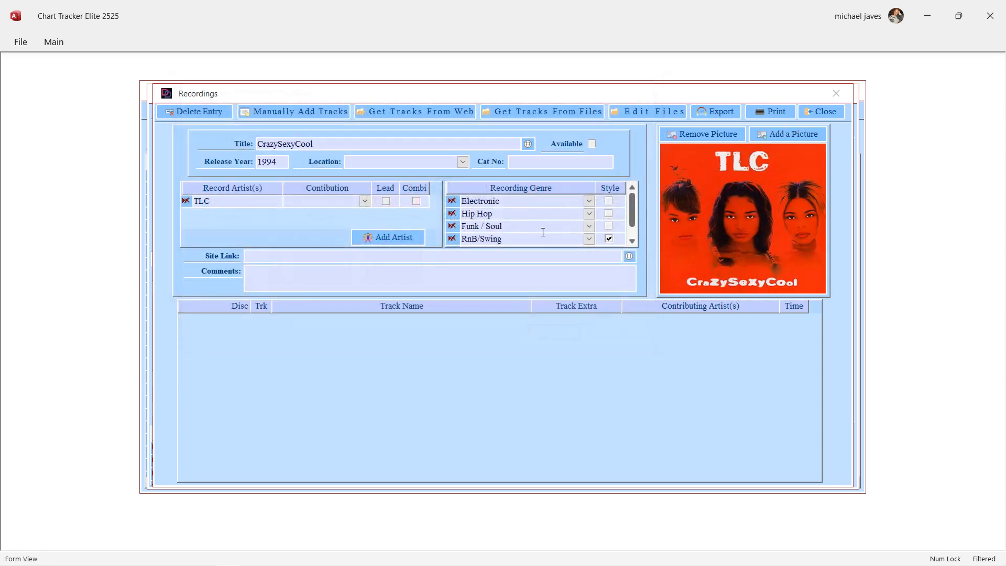
left_click(591, 144)
left_click(566, 162)
mouse_move(211, 562)
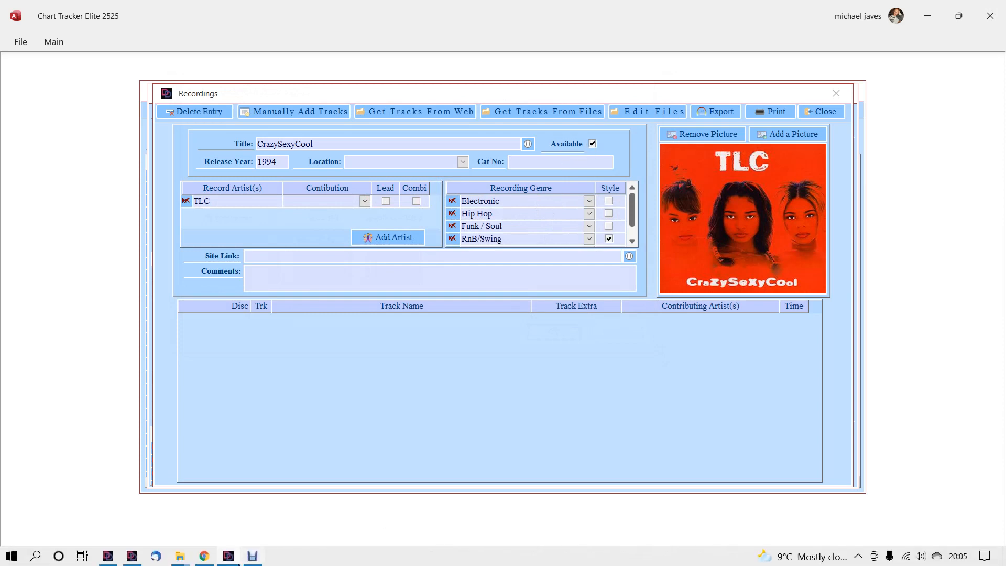
left_click(212, 558)
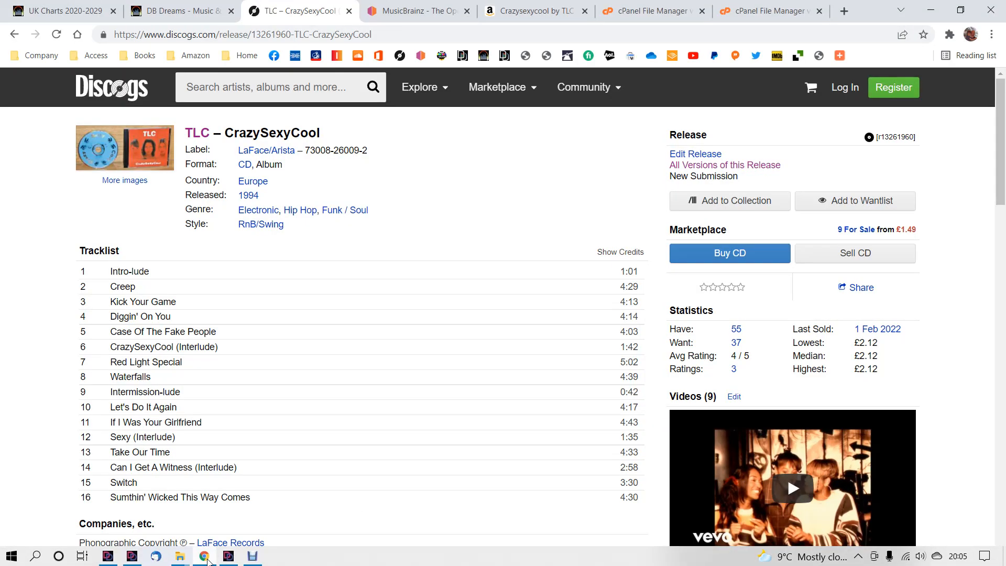
left_click_drag(304, 151, 367, 150)
right_click(367, 150)
left_click(374, 158)
left_click(207, 558)
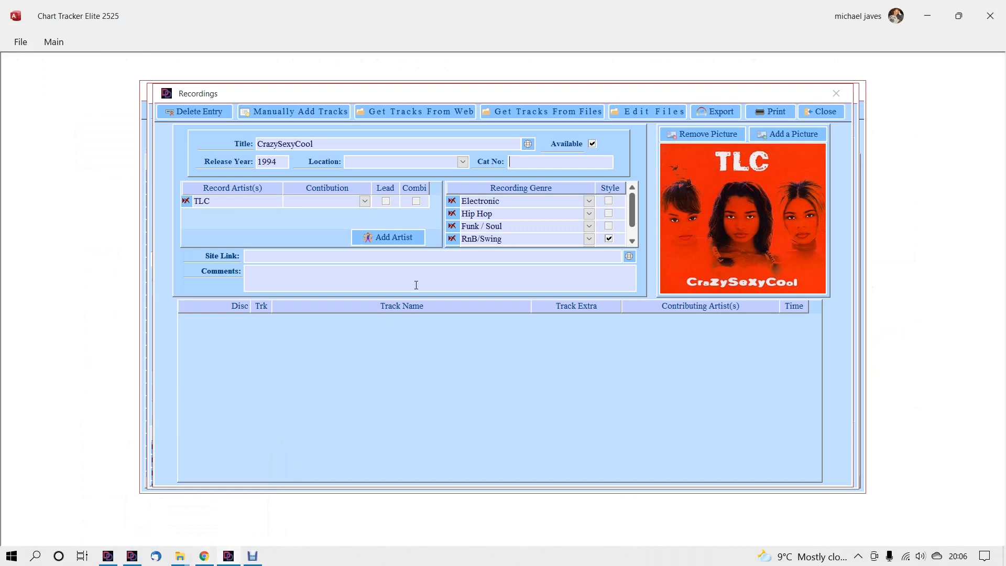
right_click(532, 162)
left_click(560, 228)
left_click(551, 212)
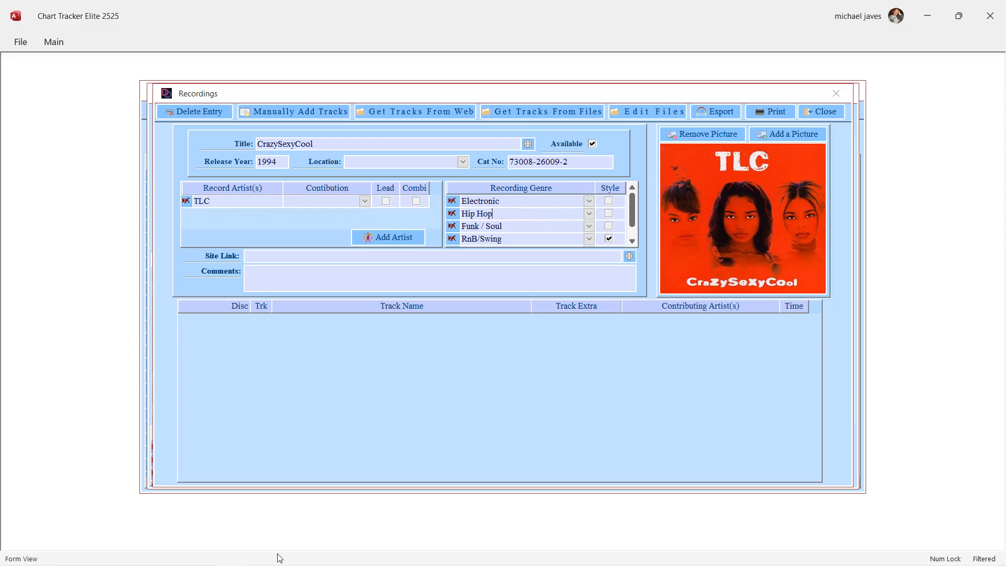
View the CrazySexyCool tracklist on the Discogs page in Chrome, and return to Chart Tracker Elite 2525.
left_click(212, 562)
scroll(332, 418, "down", 3)
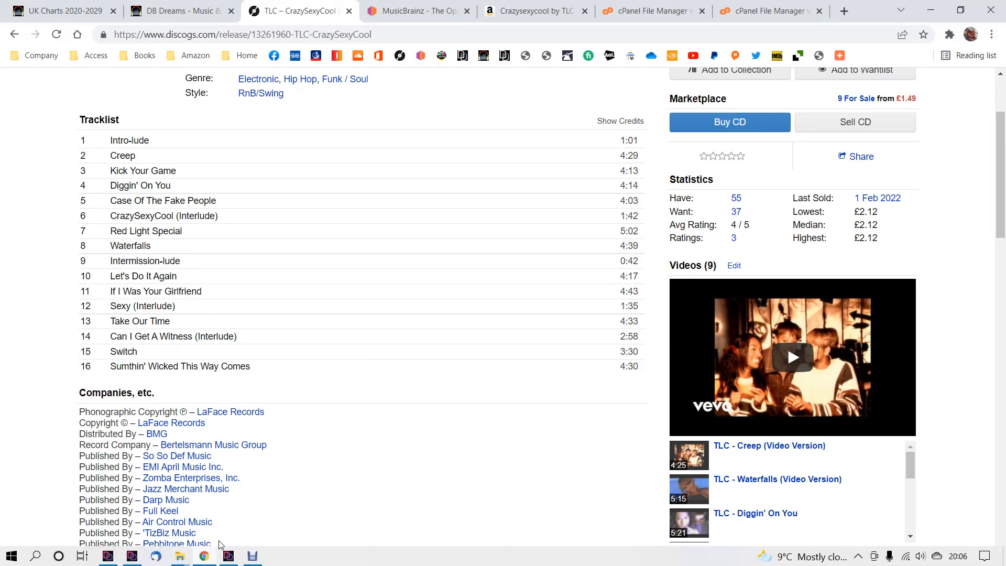
left_click(234, 558)
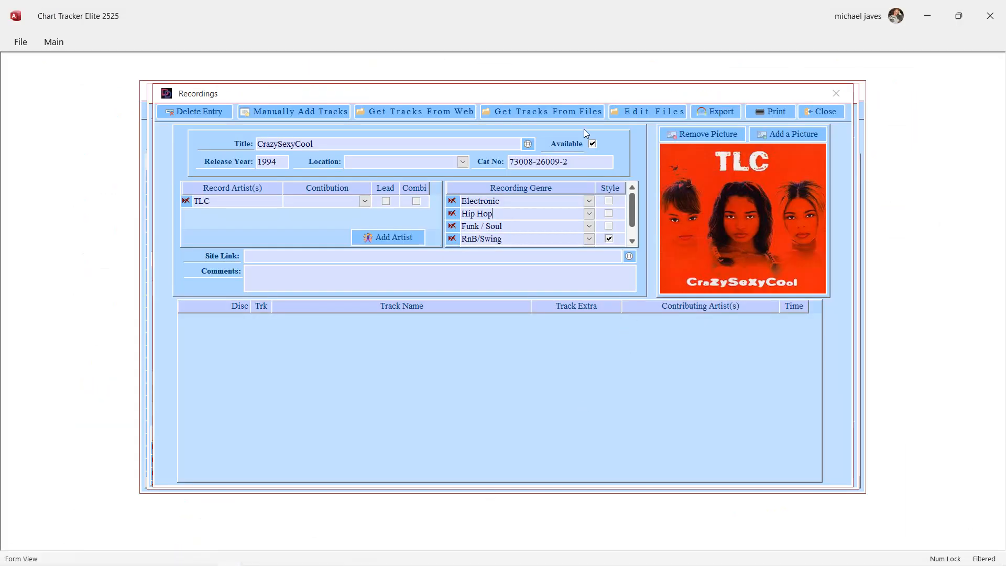
Get the album's tracks from files, loading the CrazySexyCool folder inside D:\Music\Tlc.
left_click(542, 113)
left_click(650, 129)
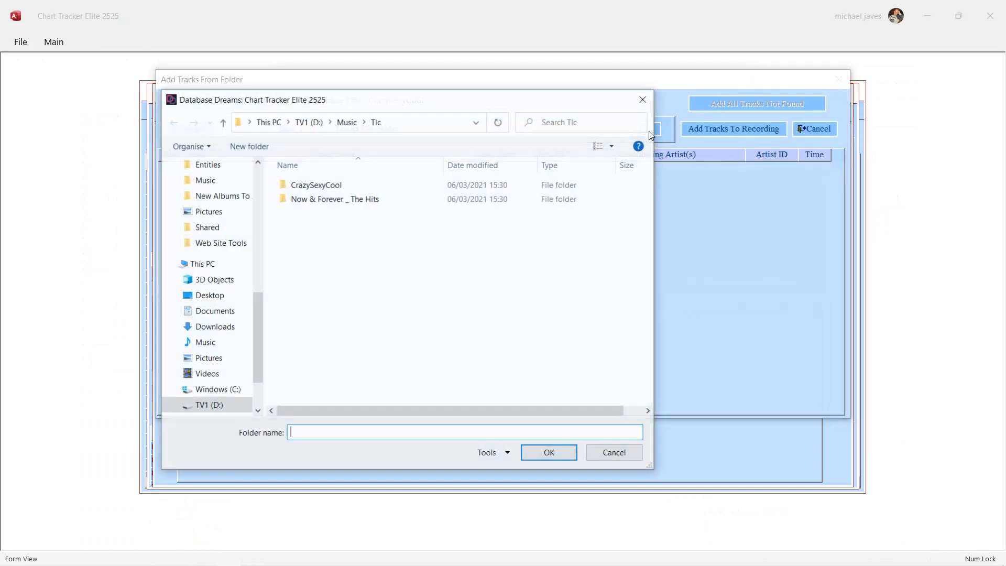
left_click(325, 188)
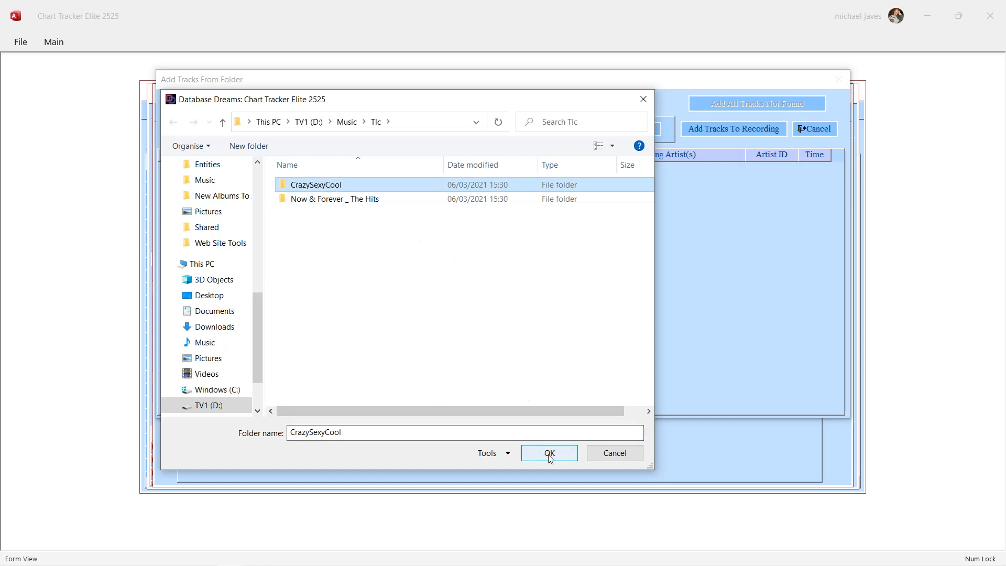
double_click(339, 184)
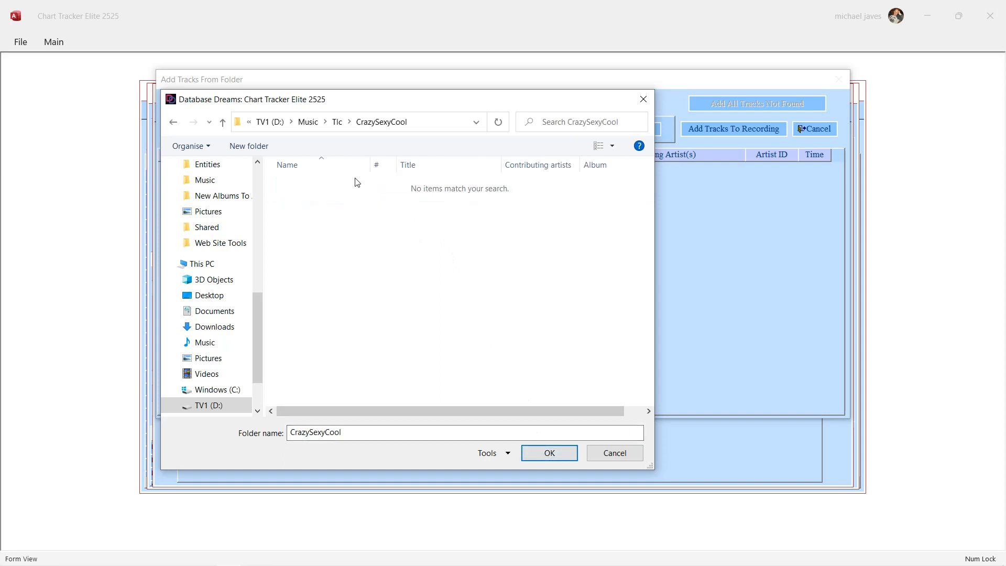
left_click(557, 454)
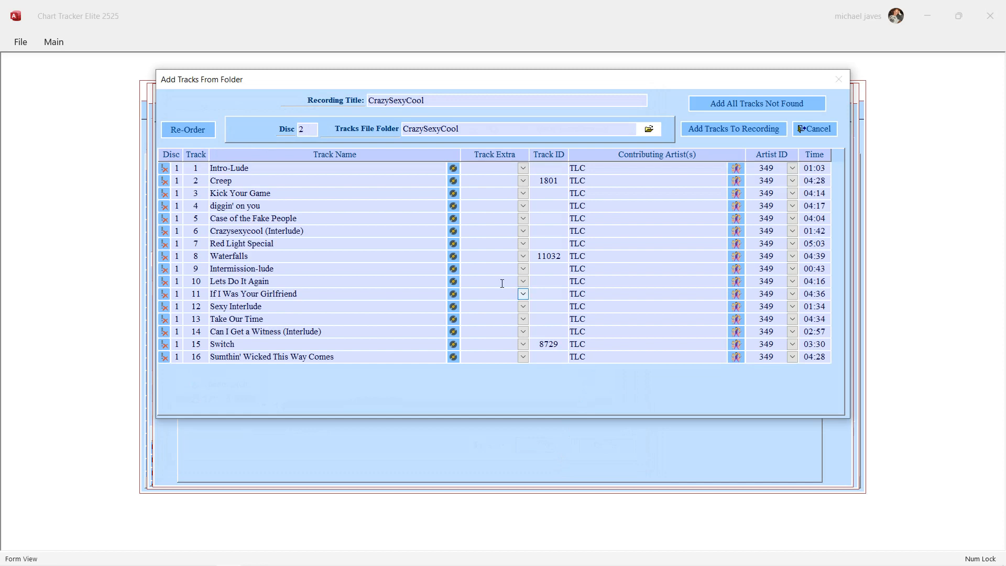
Compare the loaded track names and order with the Discogs tracklist in Chrome.
mouse_move(296, 564)
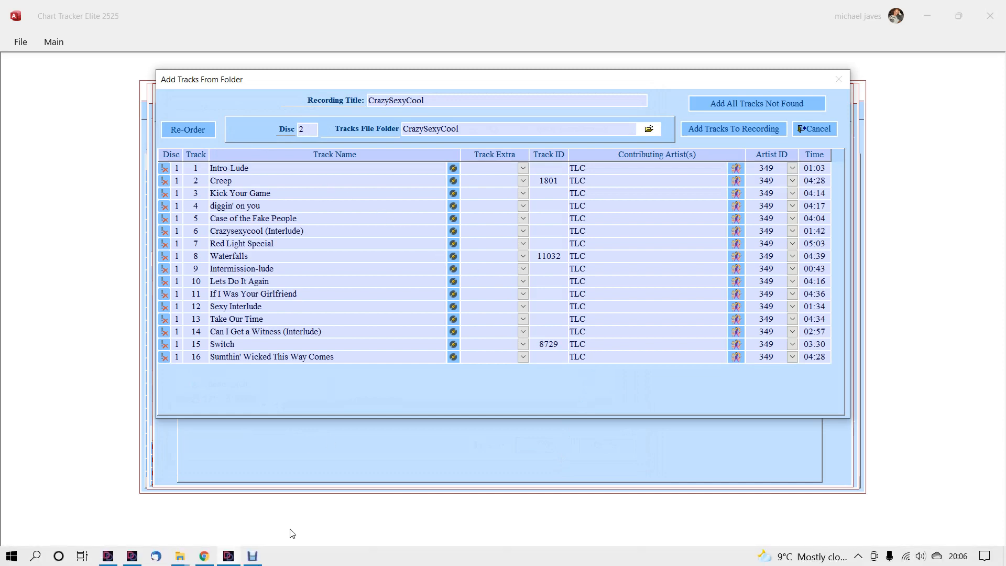
left_click(205, 558)
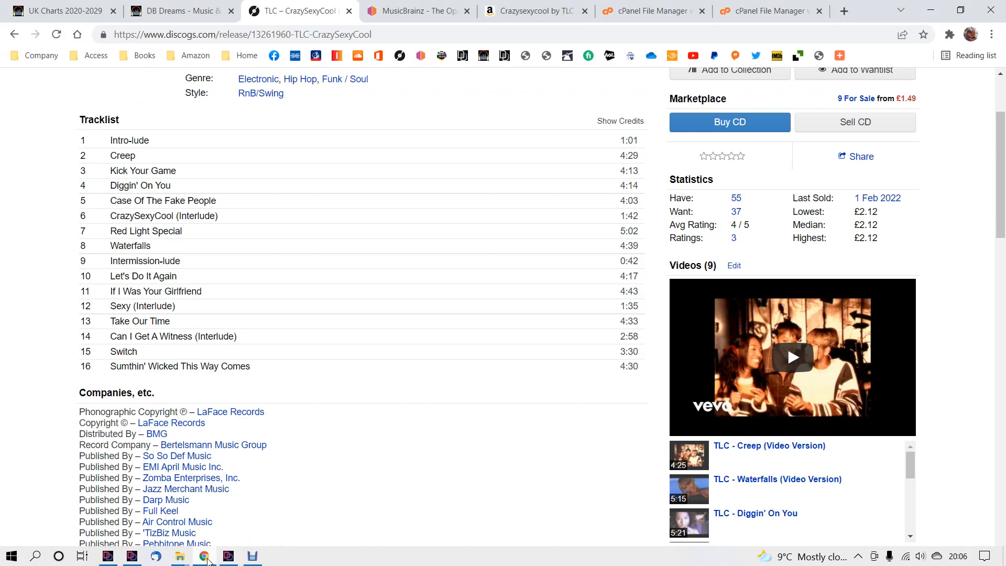
left_click(206, 558)
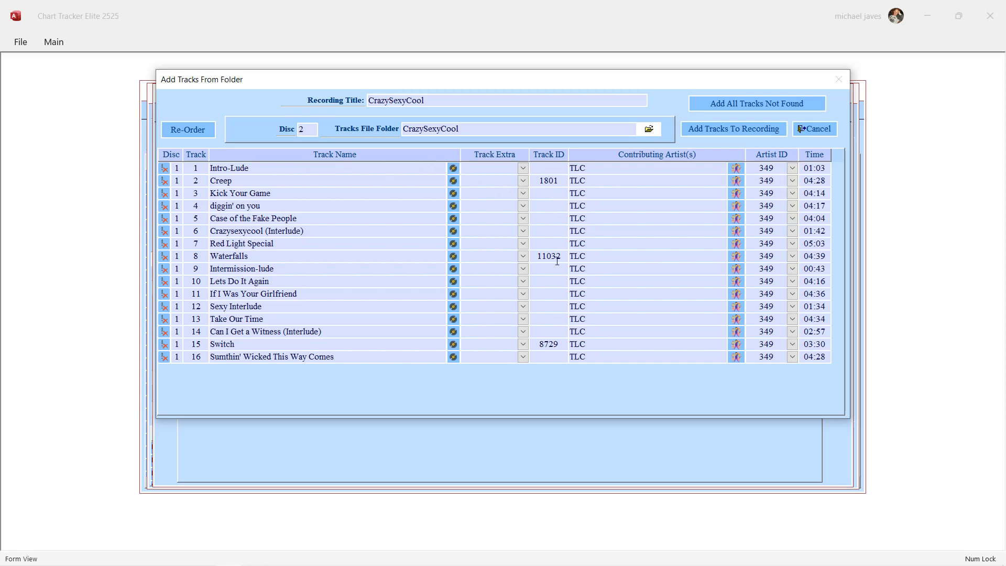
Check the artists assigned to Creep, Waterfalls and Switch, and look up existing track names similar to diggin' on you.
double_click(549, 181)
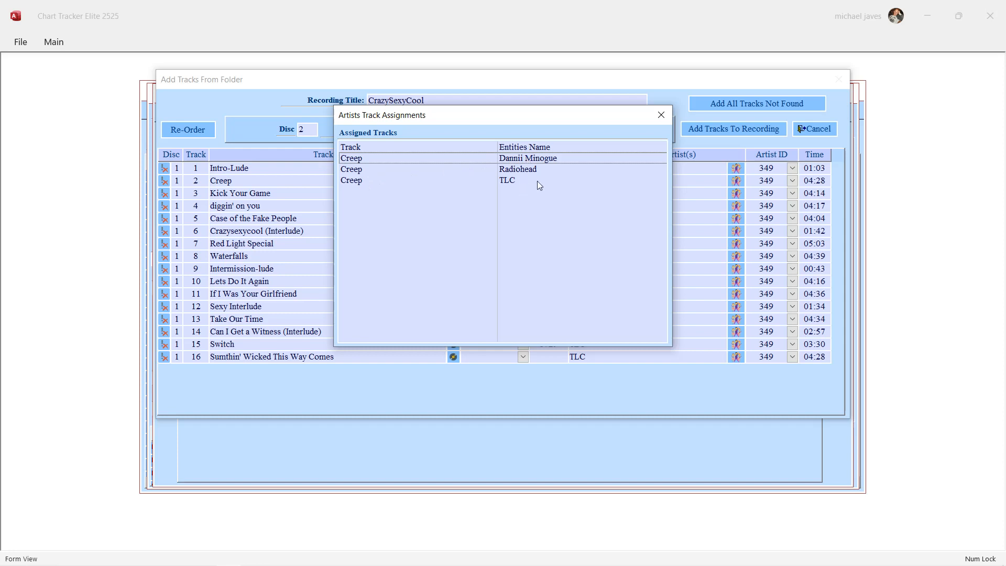
left_click(660, 115)
double_click(552, 257)
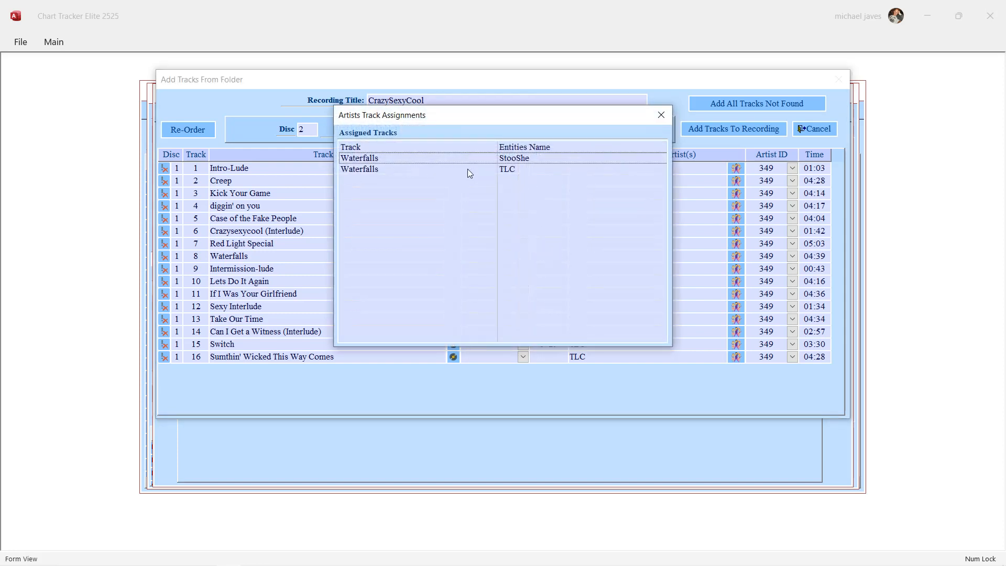
left_click(660, 115)
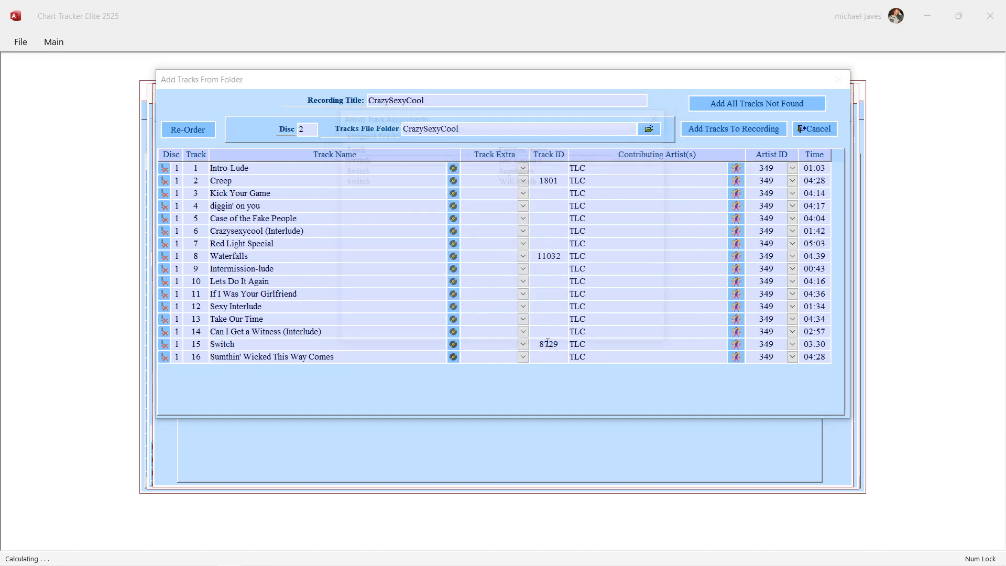
double_click(547, 344)
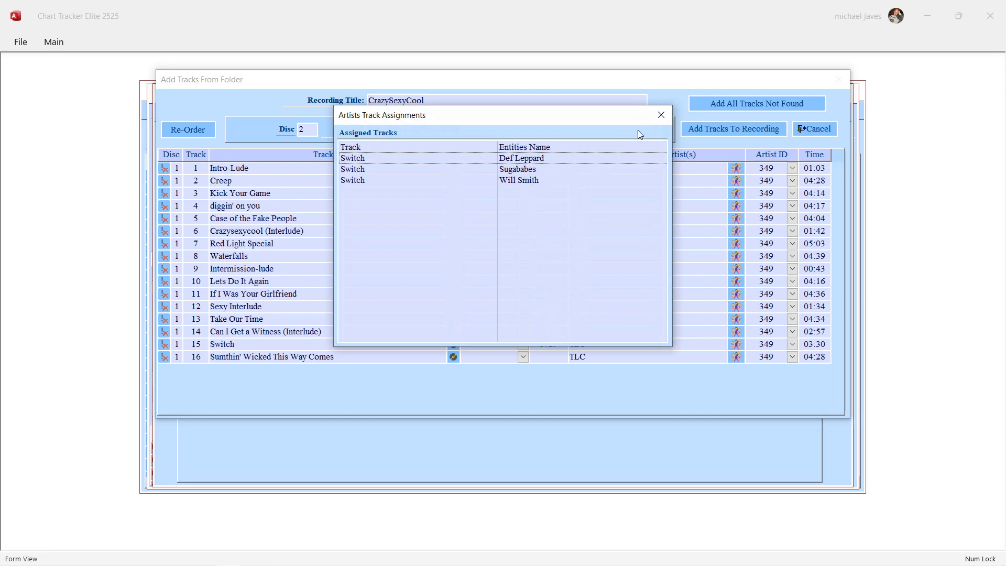
left_click(661, 115)
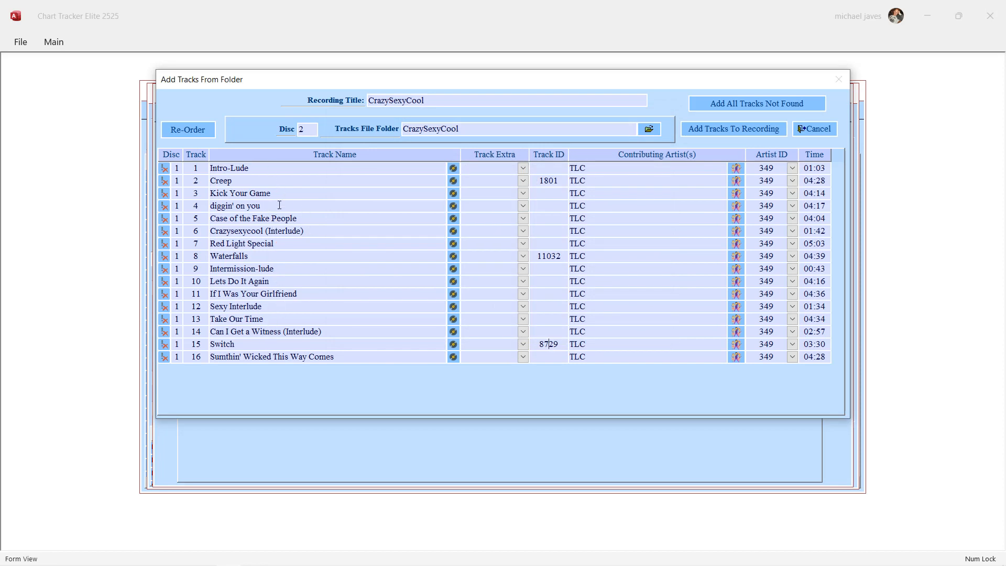
left_click(453, 206)
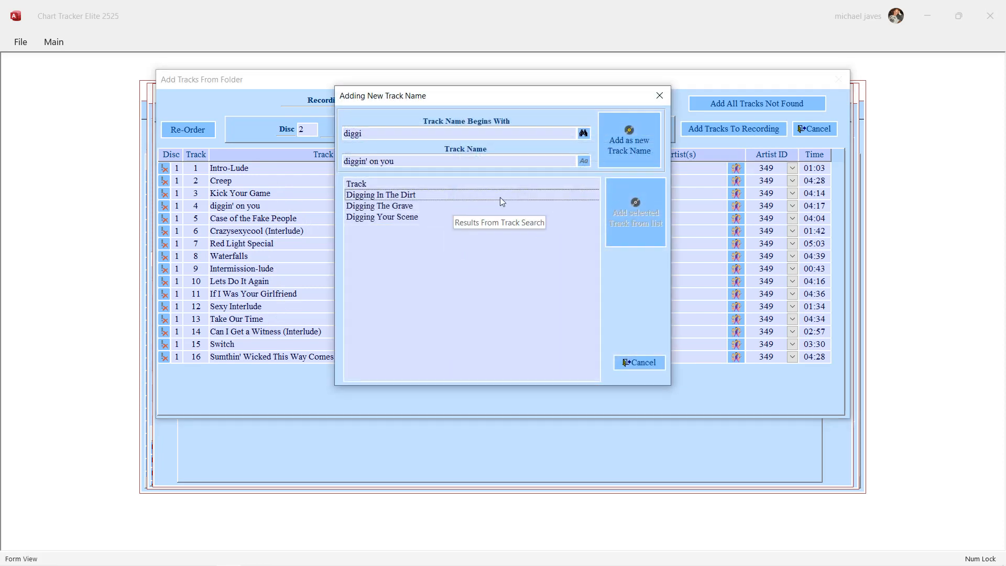
left_click(642, 363)
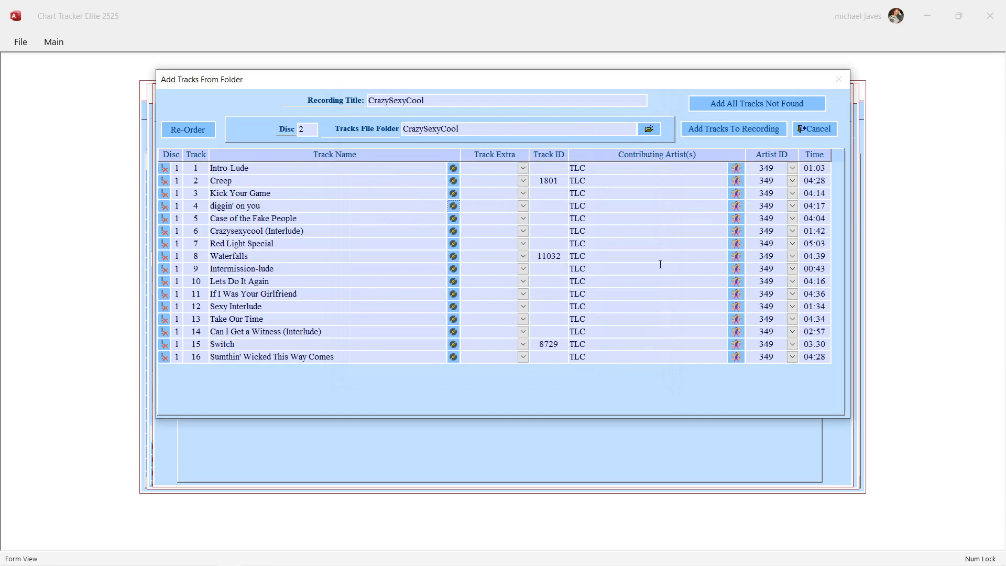
Add all tracks not found as new track names, and check the artist assignments of Sumthin' Wicked This Way Comes.
left_click(729, 104)
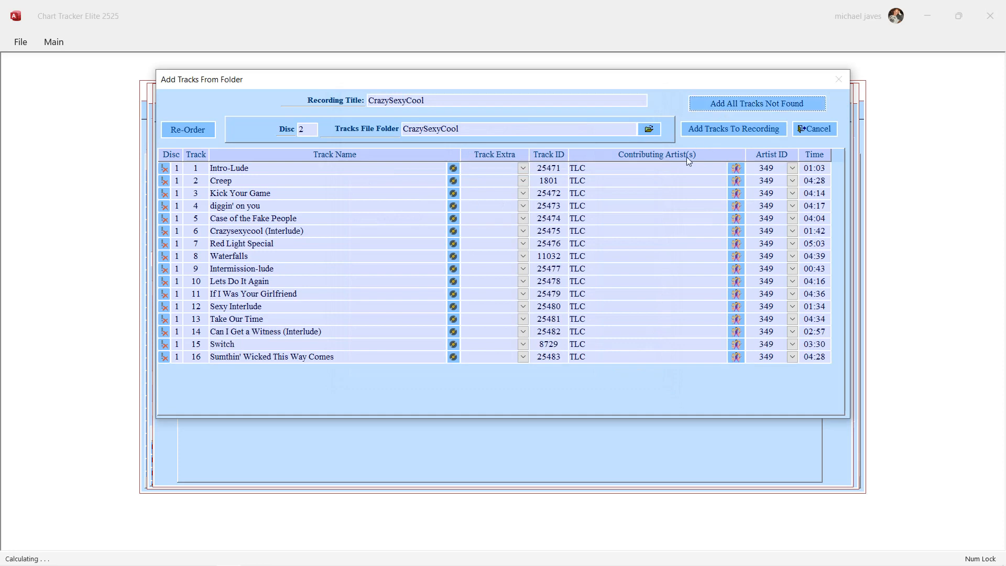
left_click(552, 359)
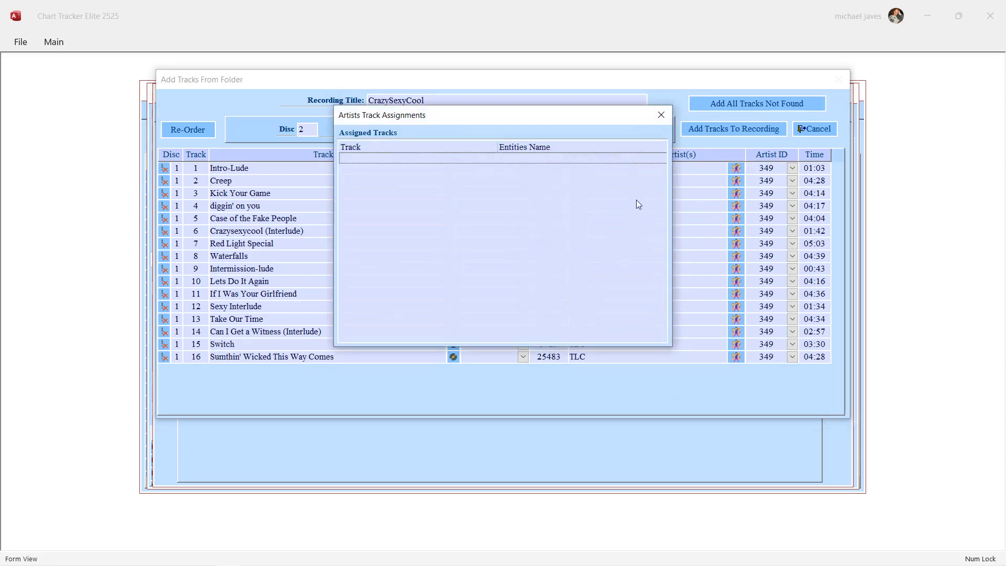
left_click(666, 117)
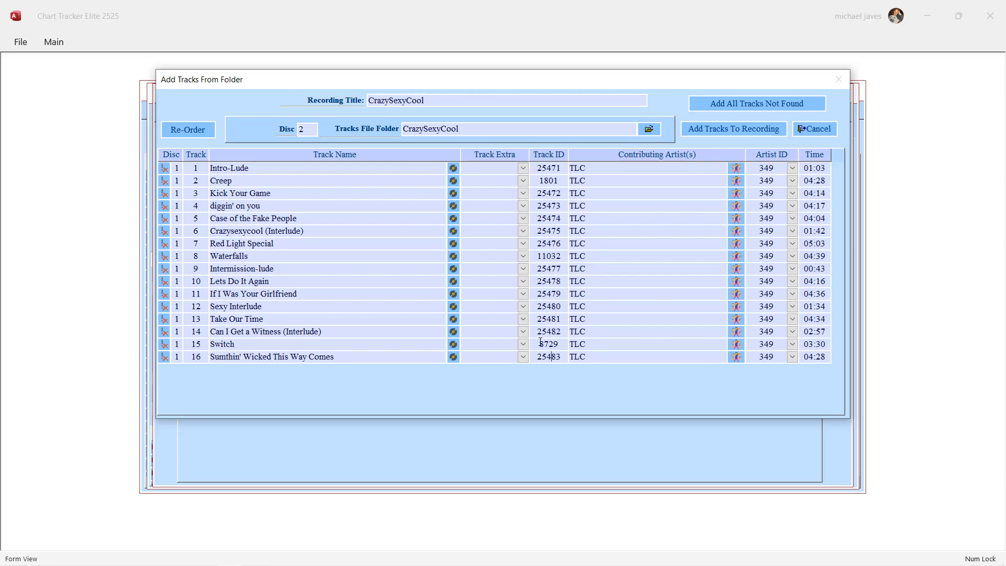
Look at the track extra options for track 16 without choosing one, and add the loaded tracks to the recording.
left_click(522, 357)
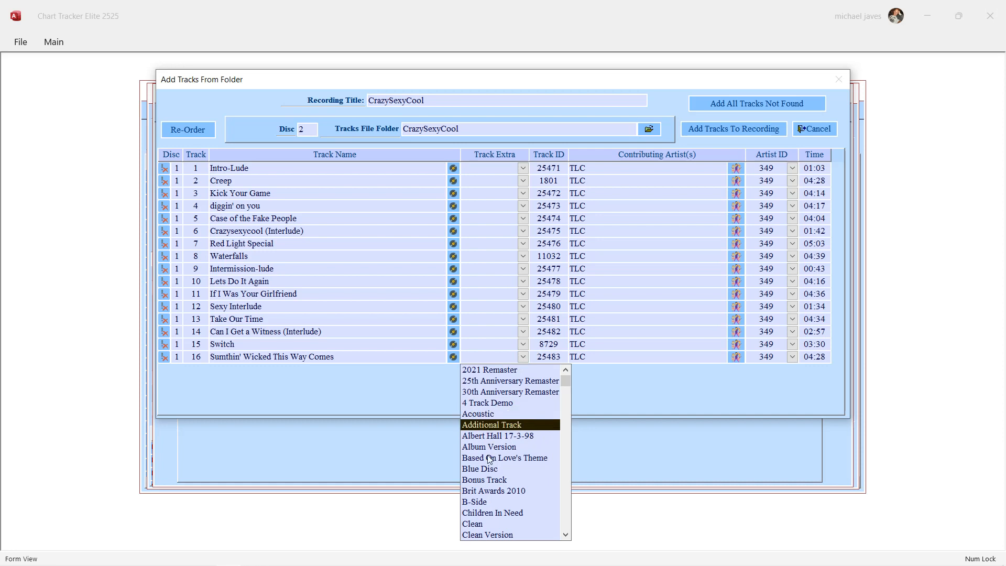
left_click(647, 217)
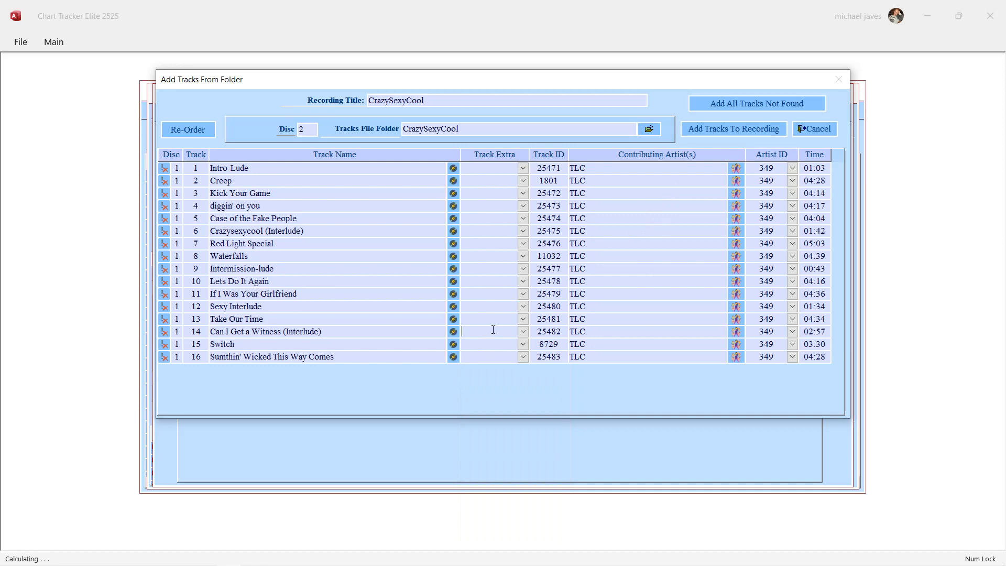
left_click(739, 131)
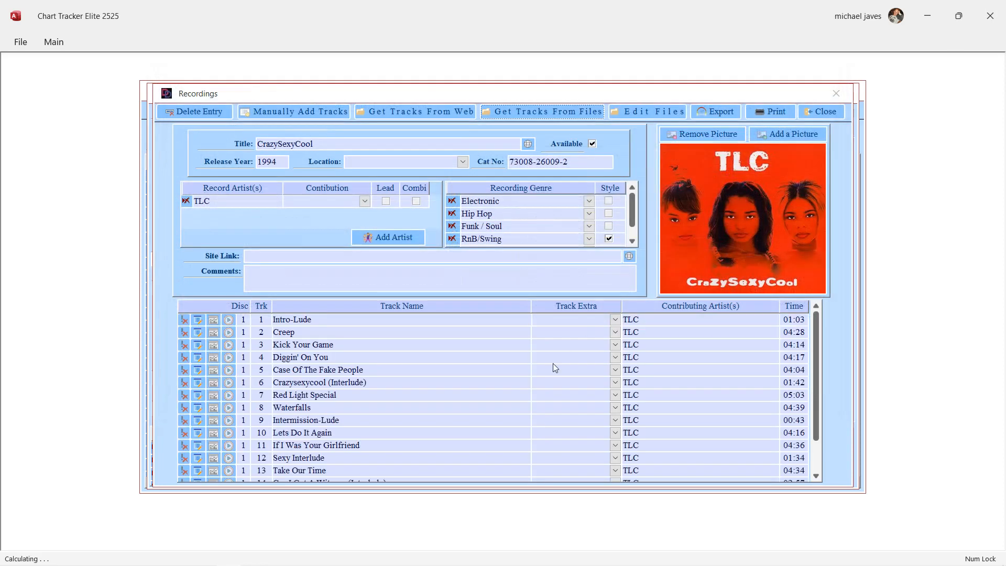
Review the full track list added to CrazySexyCool and play the track Creep.
scroll(474, 373, "down", 1)
scroll(474, 372, "up", 2)
scroll(474, 370, "down", 2)
scroll(476, 367, "up", 2)
left_click(229, 333)
mouse_move(467, 565)
left_click(259, 559)
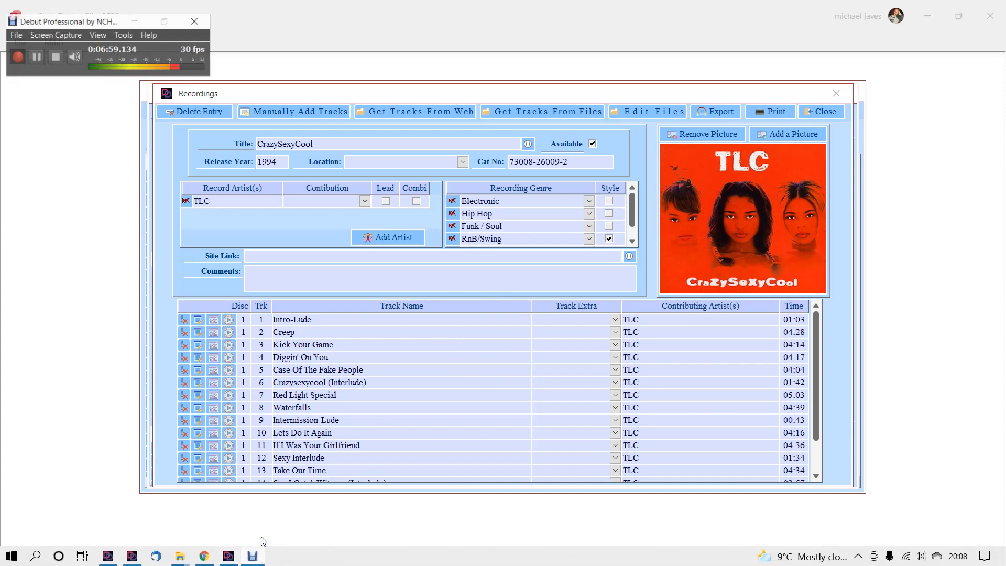